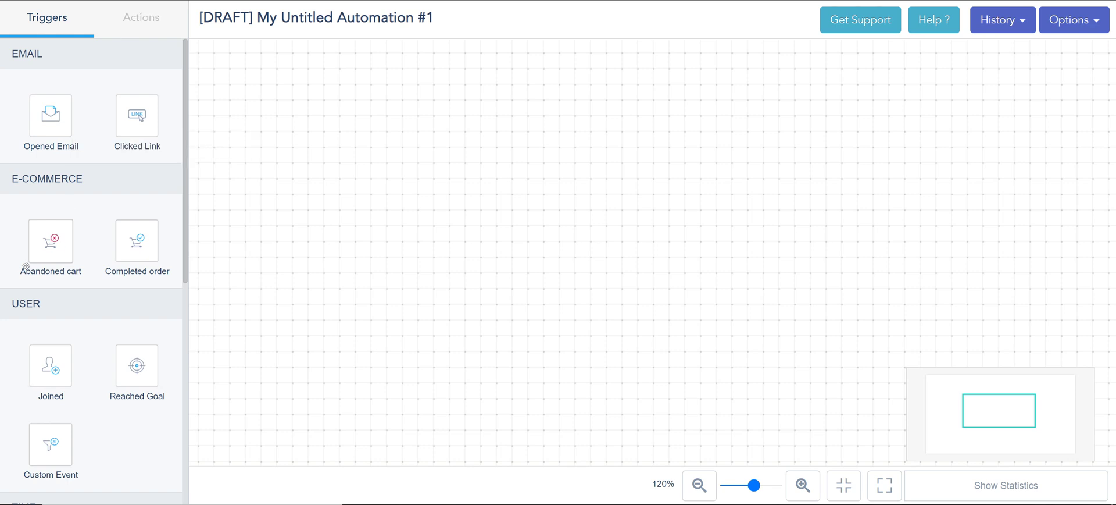
# Place the Joined trigger on the canvas after a Send Email drop is rejected for lacking a trigger
pyautogui.click(126, 17)
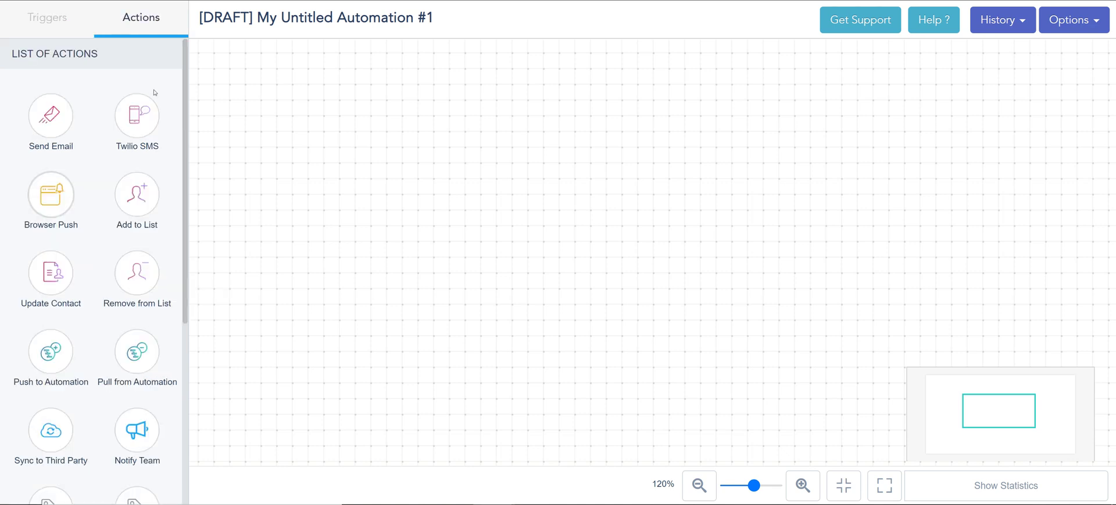
pyautogui.moveTo(61, 137); pyautogui.dragTo(131, 23)
pyautogui.moveTo(36, 111); pyautogui.dragTo(501, 154)
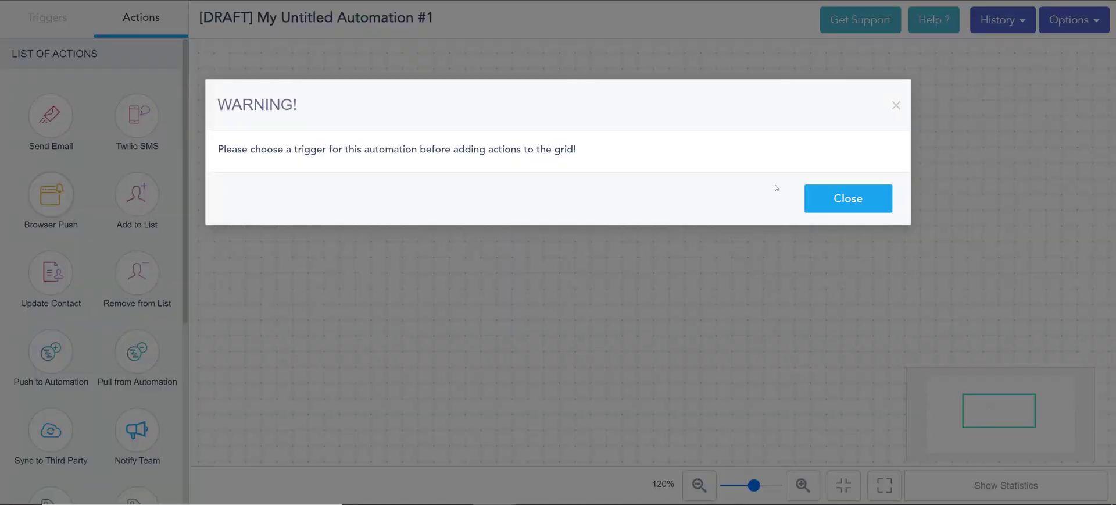
pyautogui.click(846, 198)
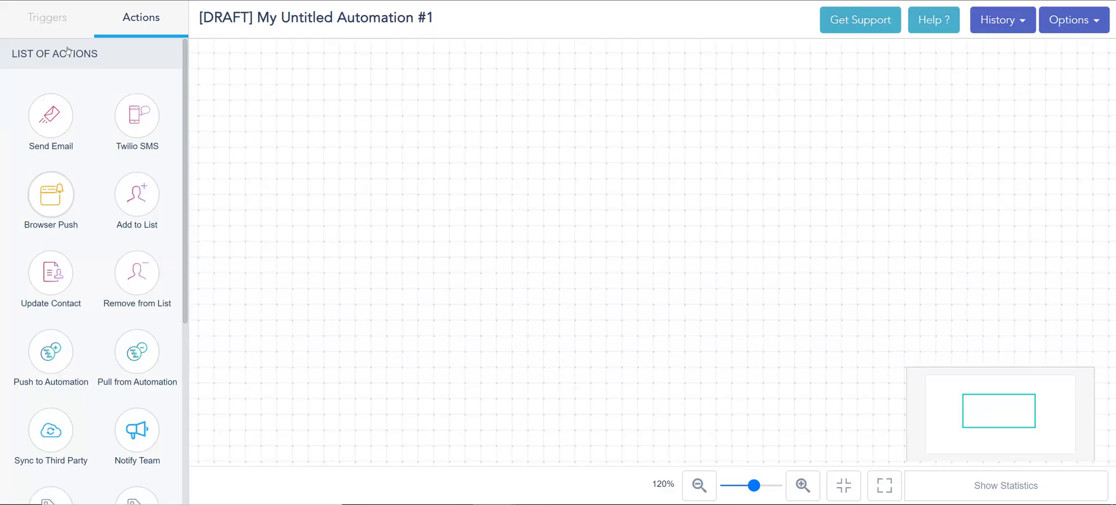
pyautogui.click(54, 29)
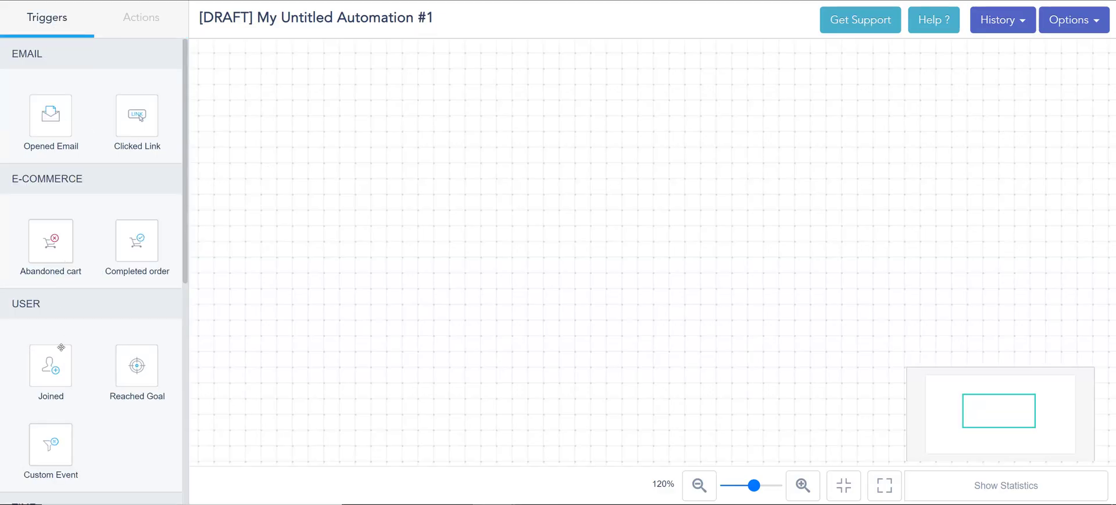
pyautogui.moveTo(60, 370); pyautogui.dragTo(336, 193)
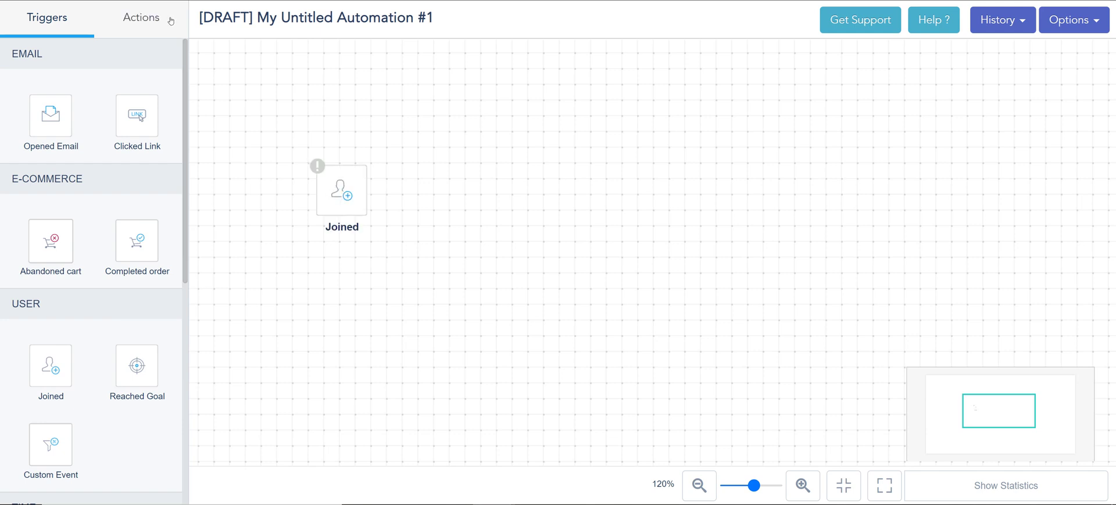
# Add Send Email, Twilio SMS, Browser Push and Sync to Third Party actions in a row right of Joined
pyautogui.click(140, 17)
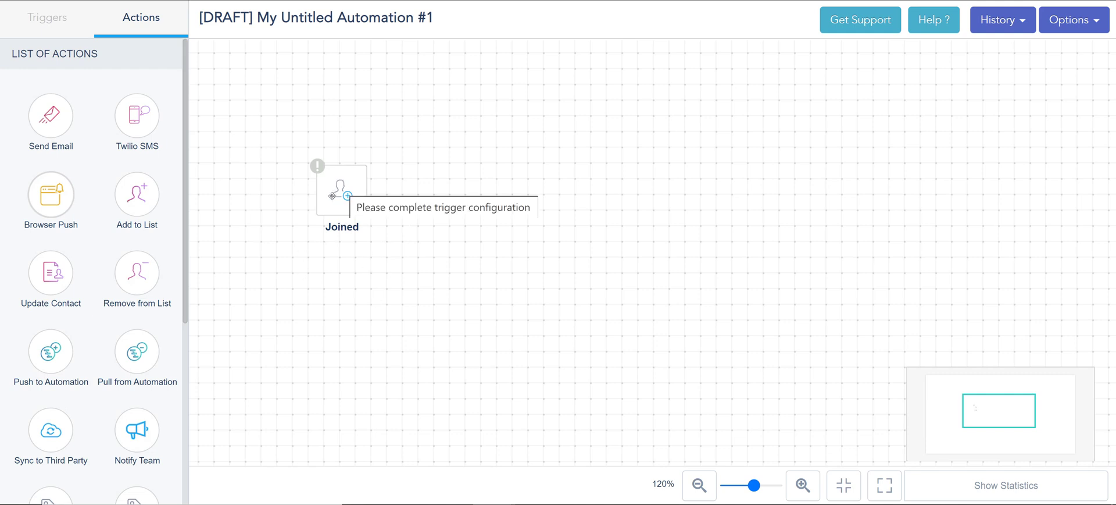
pyautogui.scroll(-3, 132, 204)
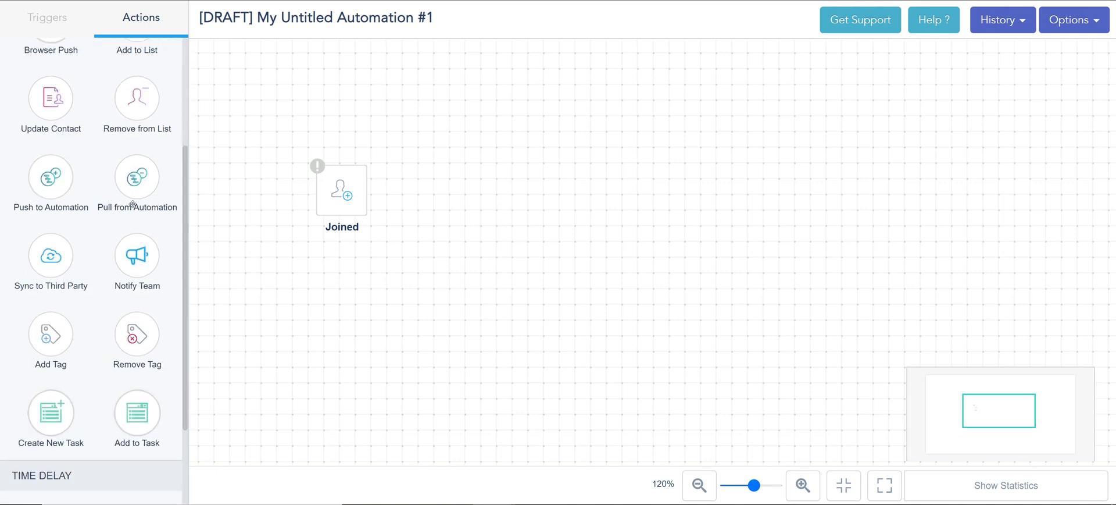
pyautogui.scroll(3, 133, 204)
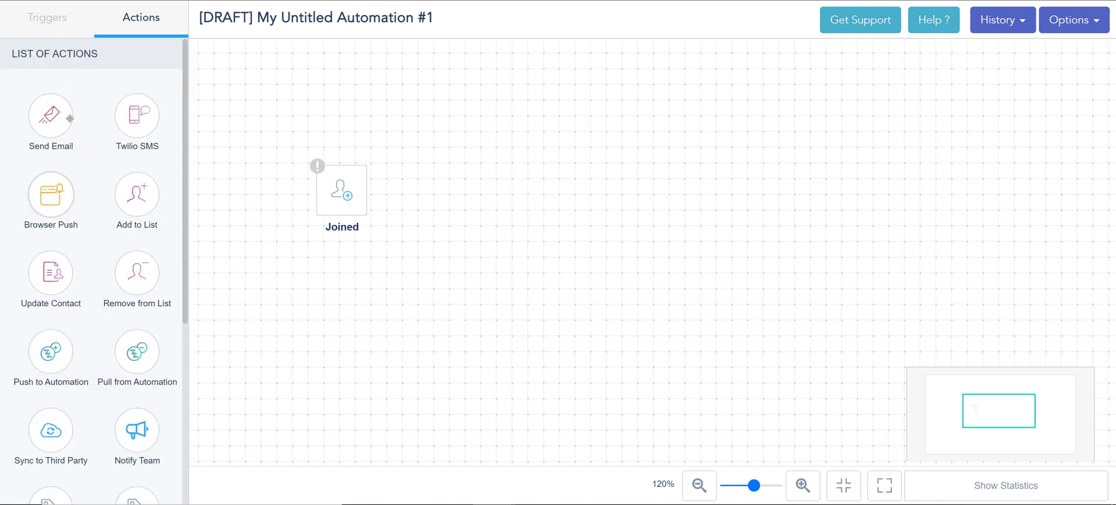
pyautogui.moveTo(70, 118); pyautogui.dragTo(531, 190)
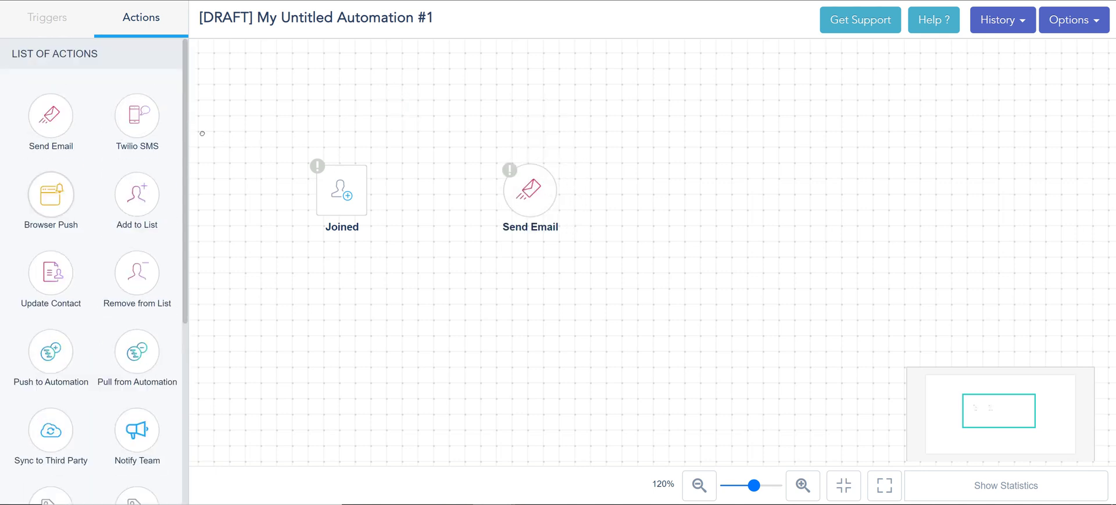
pyautogui.moveTo(135, 118); pyautogui.dragTo(717, 172)
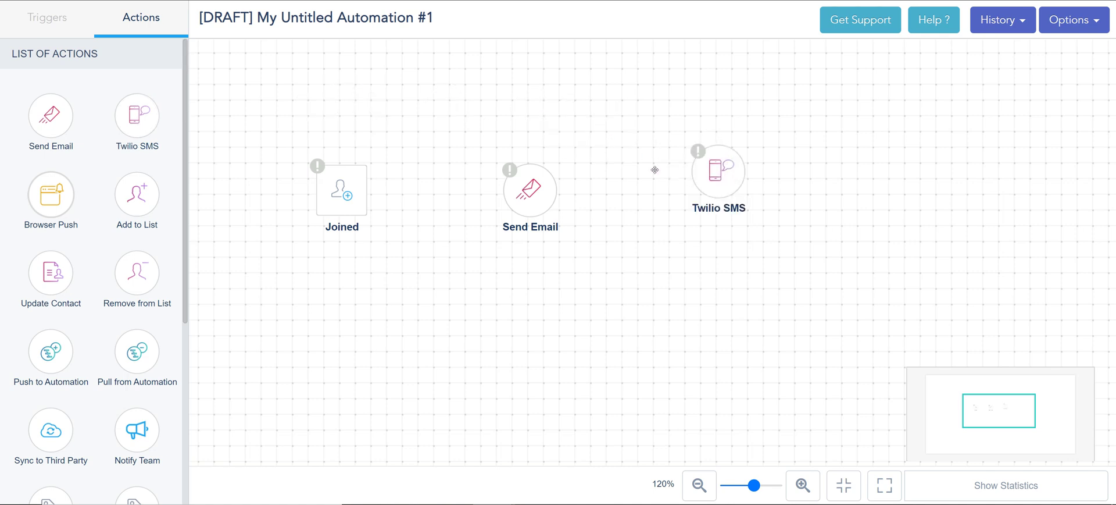
pyautogui.moveTo(50, 194); pyautogui.dragTo(869, 172)
pyautogui.moveTo(46, 432); pyautogui.dragTo(1039, 153)
pyautogui.moveTo(360, 191)
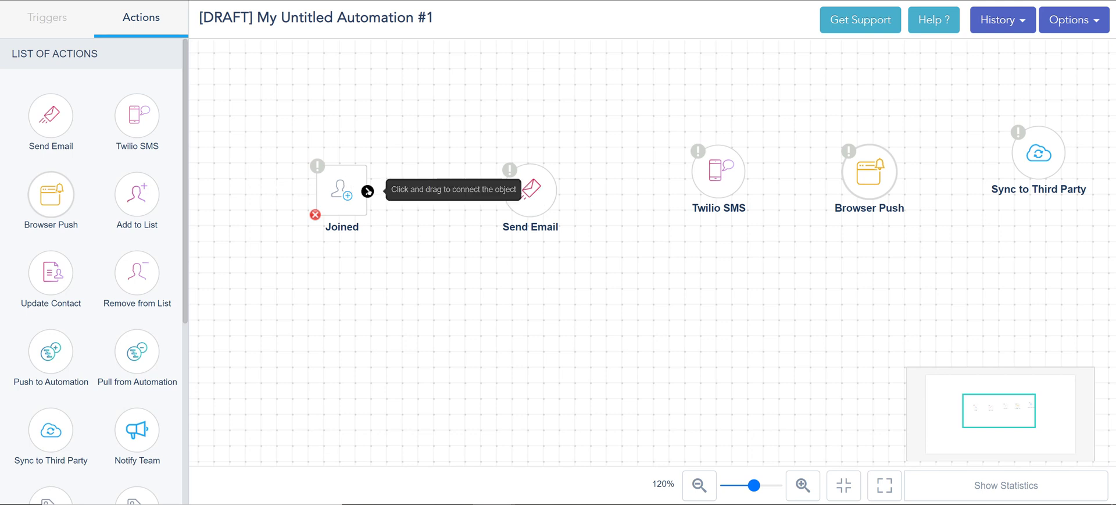
# Link Joined through Send Email, Twilio SMS and Browser Push to Sync to Third Party, and drop Add to List below
pyautogui.moveTo(368, 191); pyautogui.dragTo(1032, 166)
pyautogui.moveTo(888, 236); pyautogui.dragTo(942, 209)
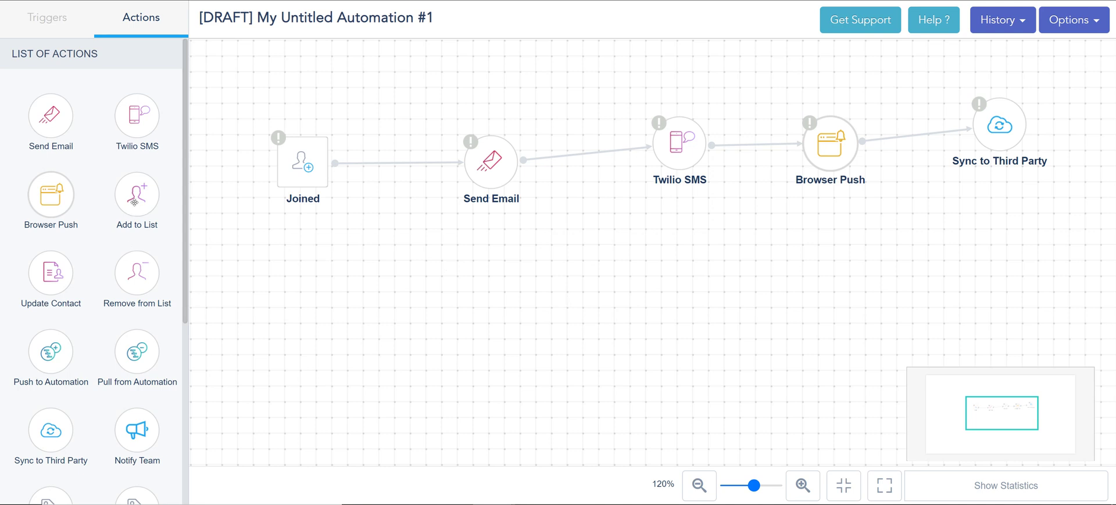
pyautogui.moveTo(133, 199); pyautogui.dragTo(471, 288)
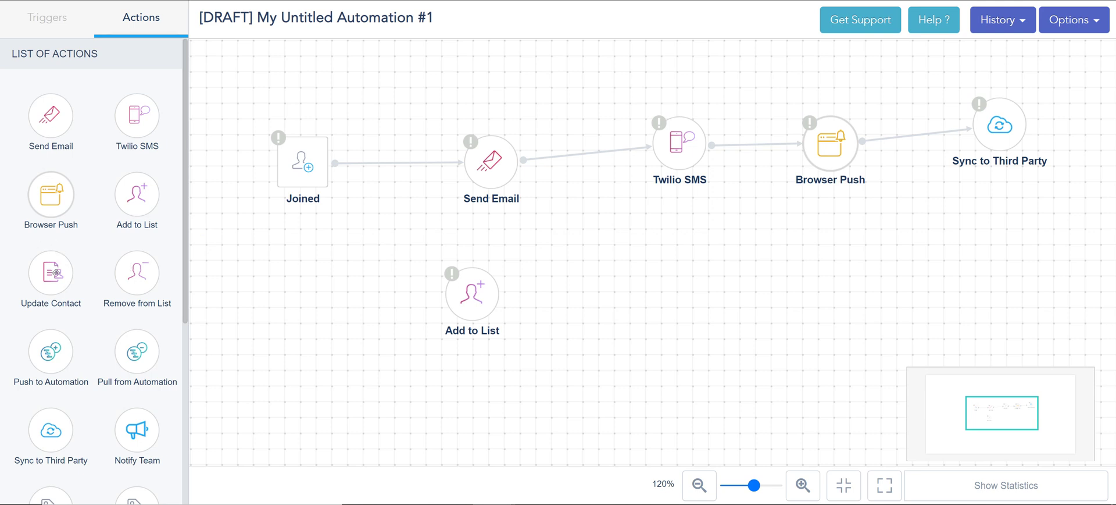
# Place Update Contact, Remove from List and Push to Automation on the second row
pyautogui.moveTo(54, 272); pyautogui.dragTo(659, 309)
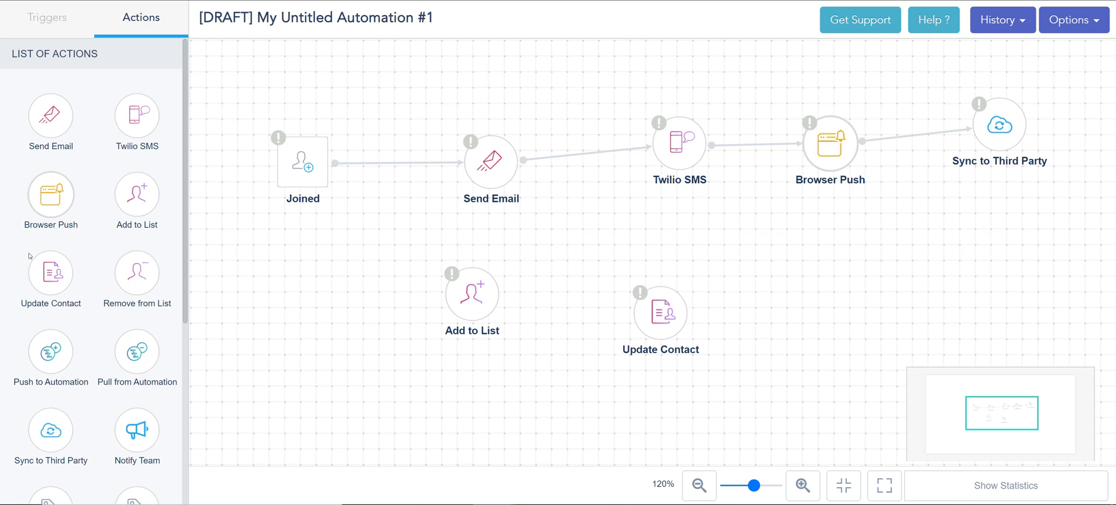
pyautogui.moveTo(145, 278); pyautogui.dragTo(771, 321)
pyautogui.scroll(-3, 57, 249)
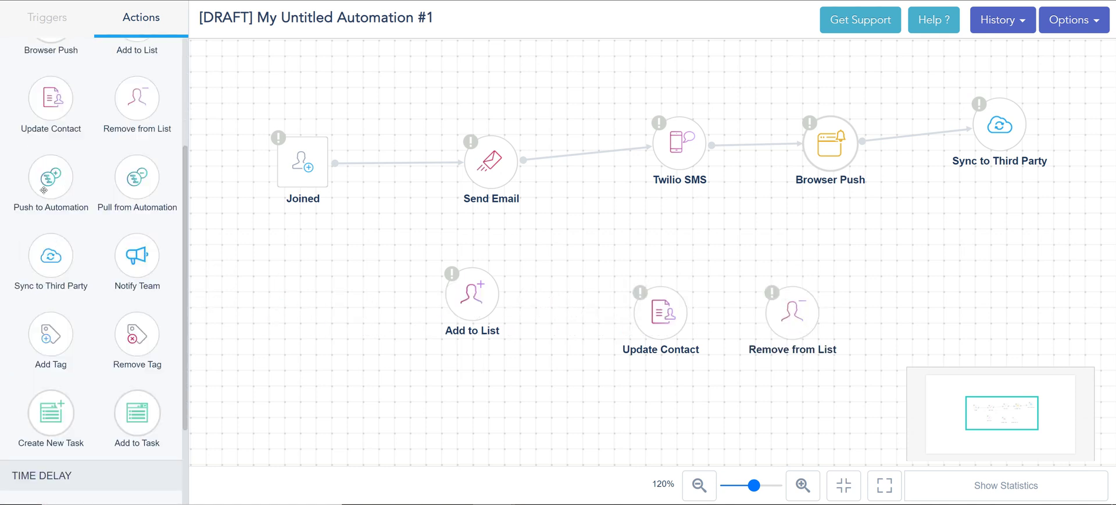
pyautogui.moveTo(44, 190); pyautogui.dragTo(952, 302)
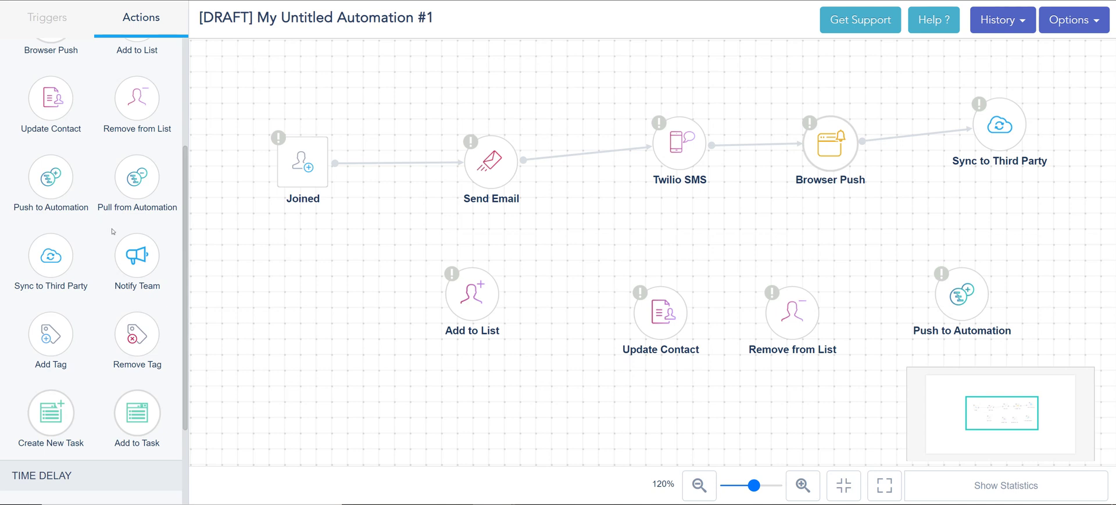
# Place Notify Team, Add Tag, Remove Tag, Create New Task and Add to Task, then link Joined to Add to List
pyautogui.moveTo(129, 244); pyautogui.dragTo(353, 297)
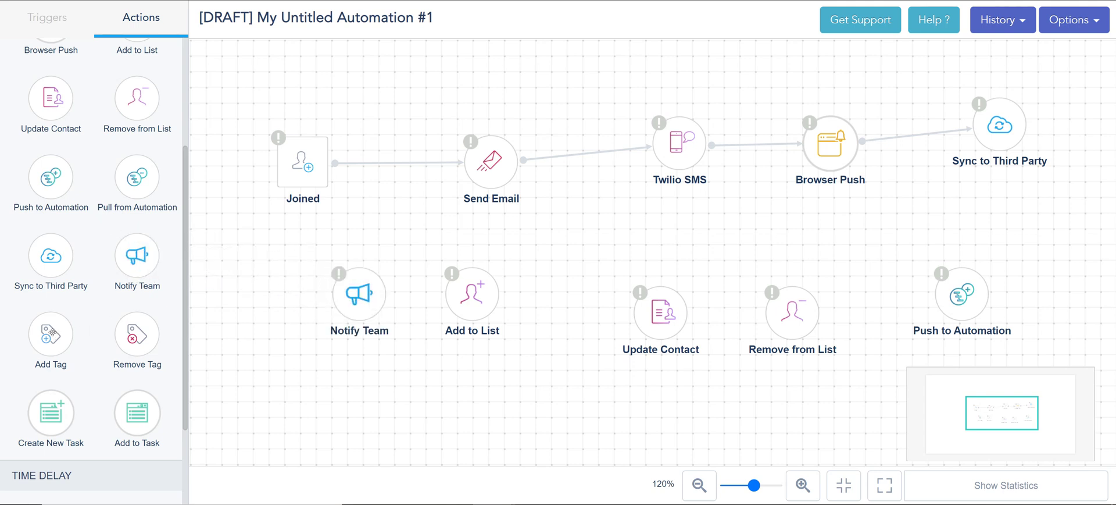
pyautogui.moveTo(51, 334); pyautogui.dragTo(404, 410)
pyautogui.moveTo(138, 337); pyautogui.dragTo(515, 429)
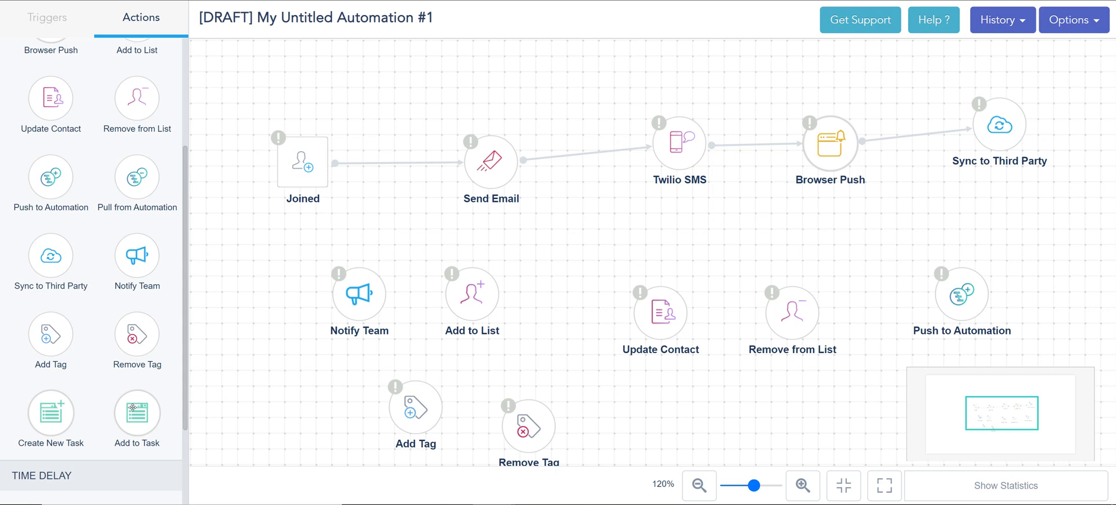
pyautogui.moveTo(44, 423); pyautogui.dragTo(634, 418)
pyautogui.moveTo(137, 417); pyautogui.dragTo(776, 424)
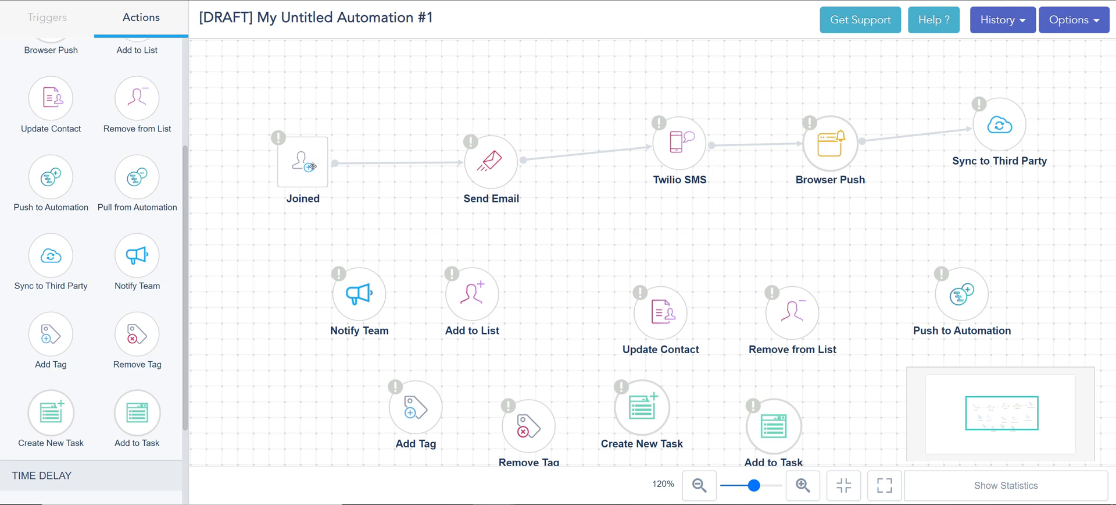
pyautogui.moveTo(328, 164); pyautogui.dragTo(953, 300)
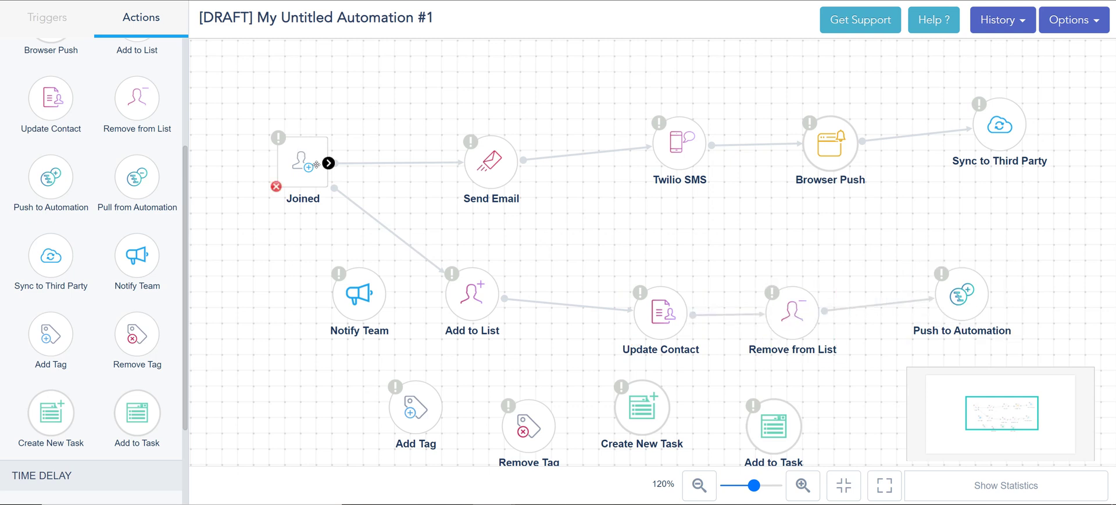
# Connect Joined to Notify Team, chaining on through Add Tag, Remove Tag and Create New Task to Add to Task
pyautogui.moveTo(329, 163); pyautogui.dragTo(785, 440)
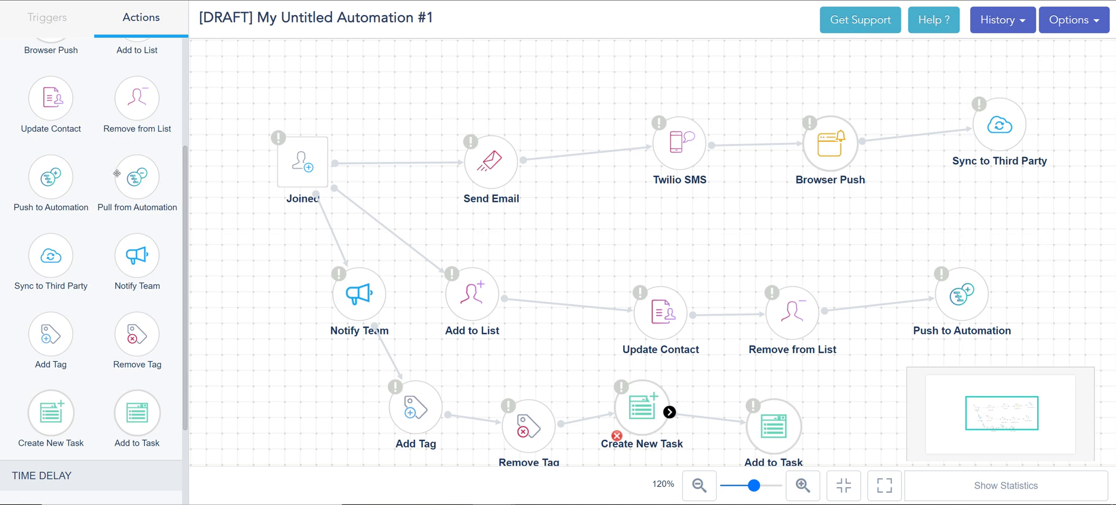
pyautogui.moveTo(296, 393); pyautogui.dragTo(272, 318)
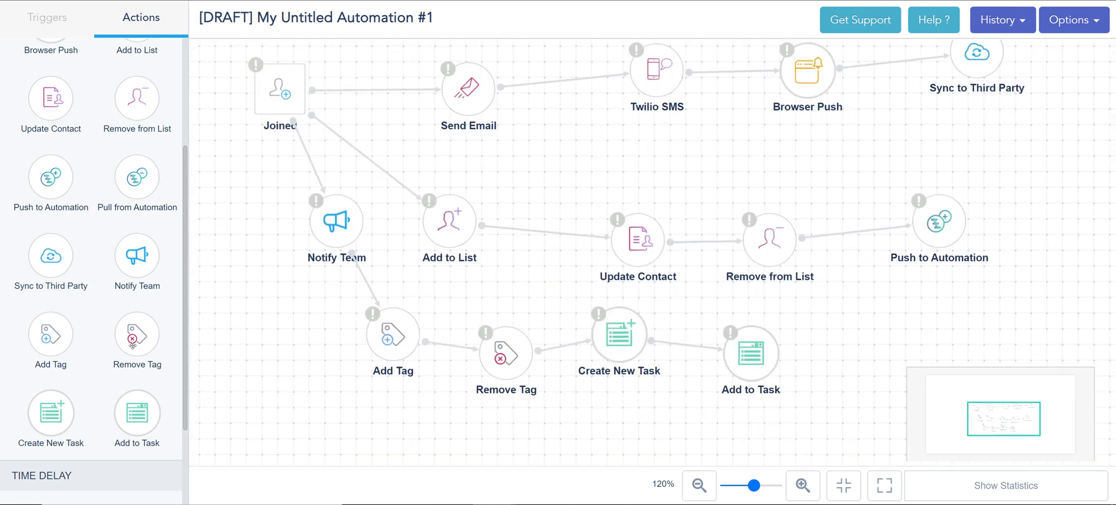
pyautogui.scroll(-2, 117, 360)
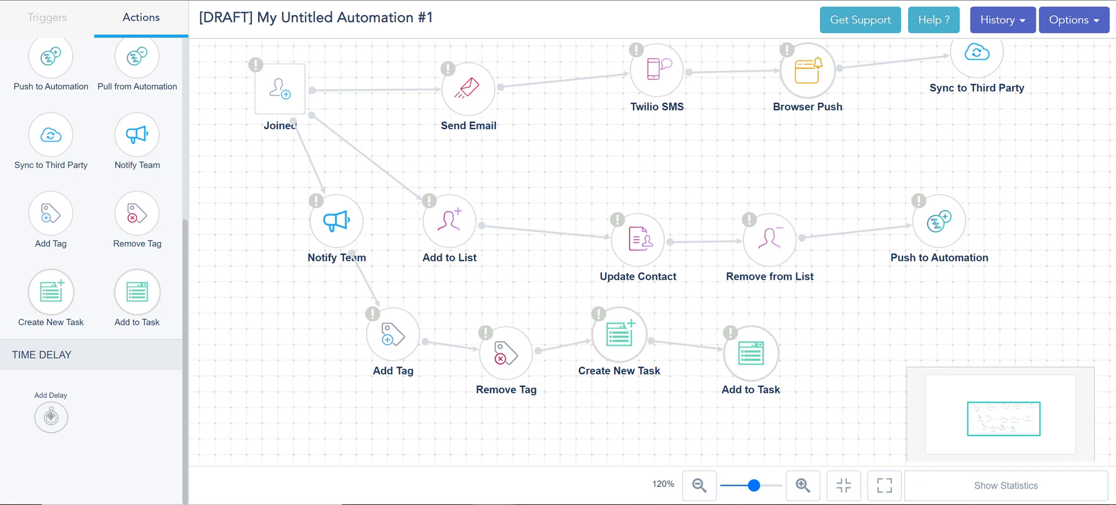
# Add an Add Delay step at the far right, fed by Add to Task, Push to Automation and Sync to Third Party
pyautogui.moveTo(51, 417); pyautogui.dragTo(1079, 231)
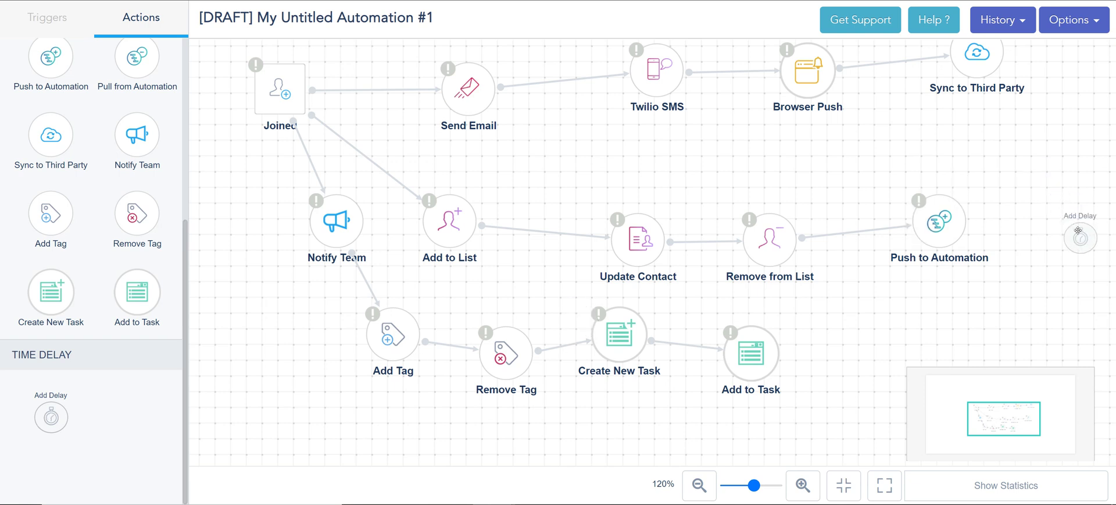
pyautogui.moveTo(778, 356); pyautogui.dragTo(1078, 232)
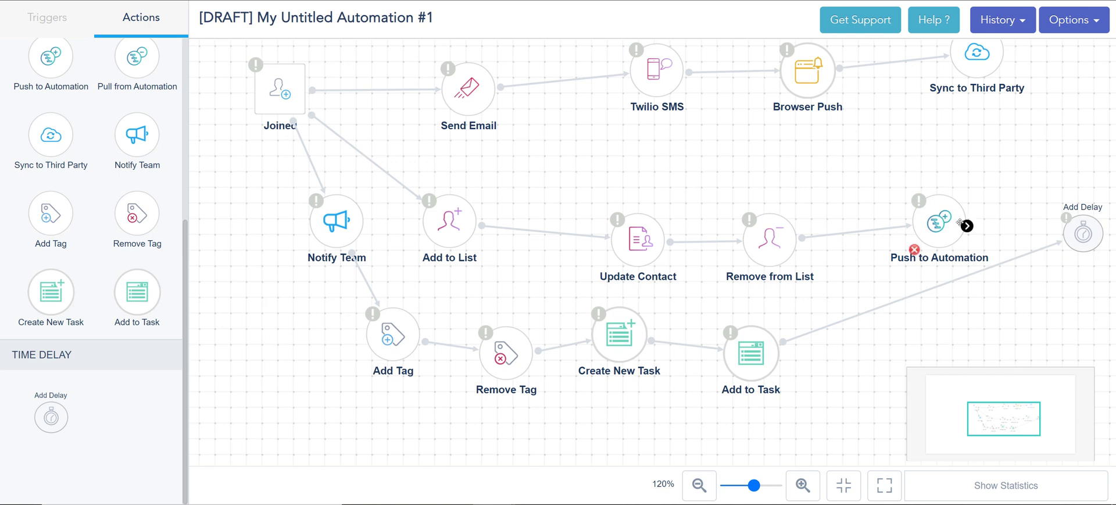
pyautogui.moveTo(967, 226); pyautogui.dragTo(1081, 233)
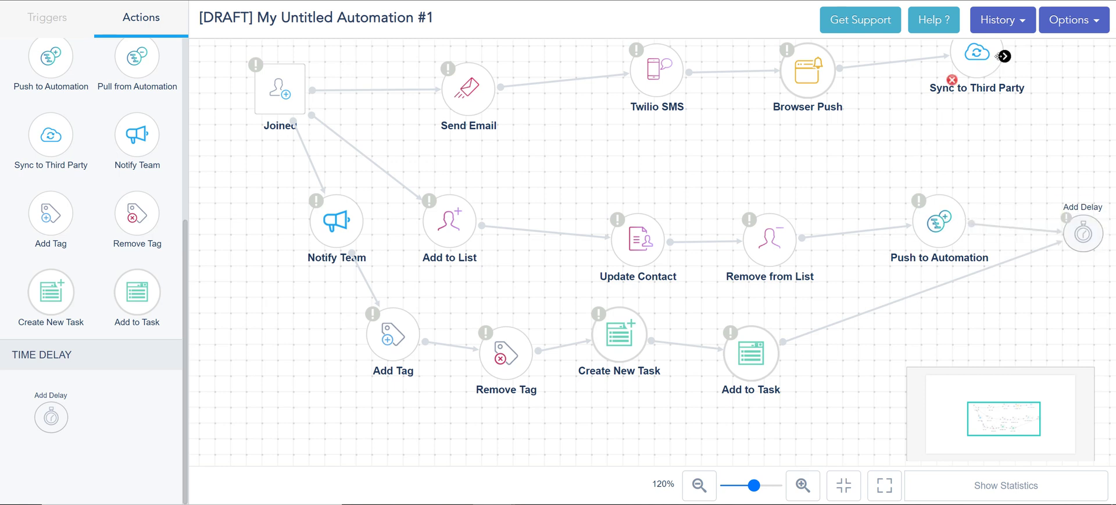
pyautogui.moveTo(1004, 56); pyautogui.dragTo(1071, 213)
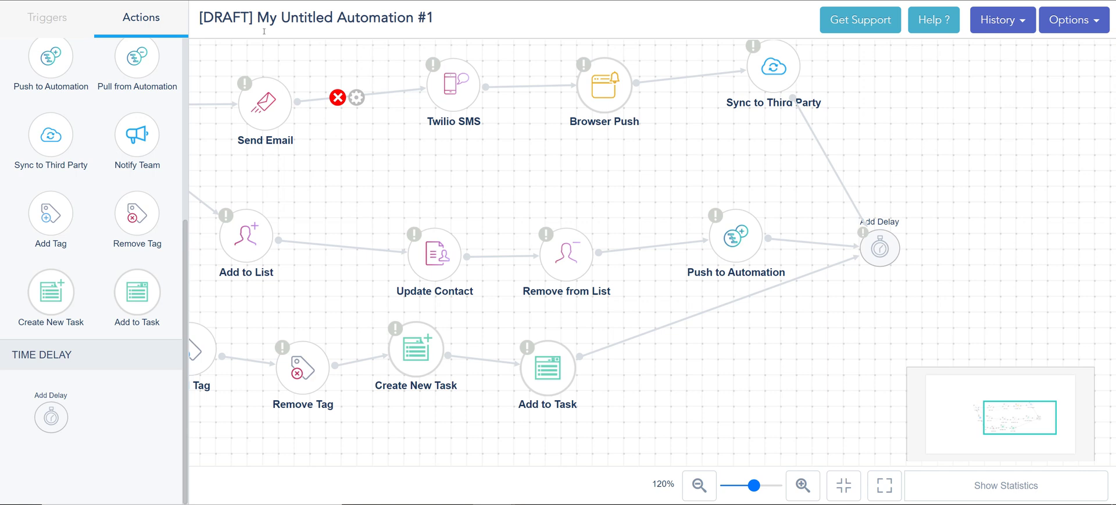
# Place a Send Email action after the Add Delay step
pyautogui.scroll(5, 93, 145)
pyautogui.moveTo(50, 115); pyautogui.dragTo(1041, 235)
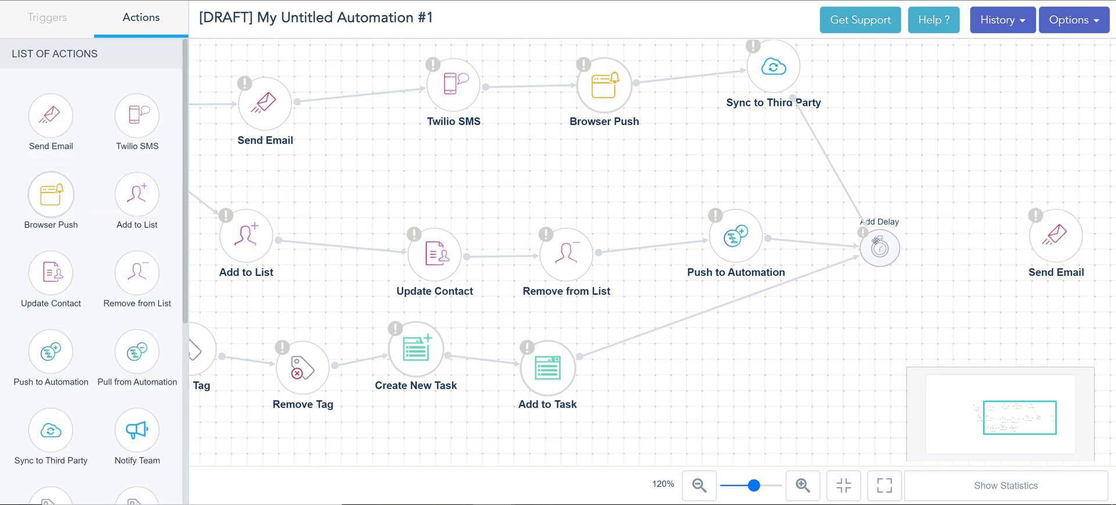
pyautogui.moveTo(907, 250); pyautogui.dragTo(1034, 244)
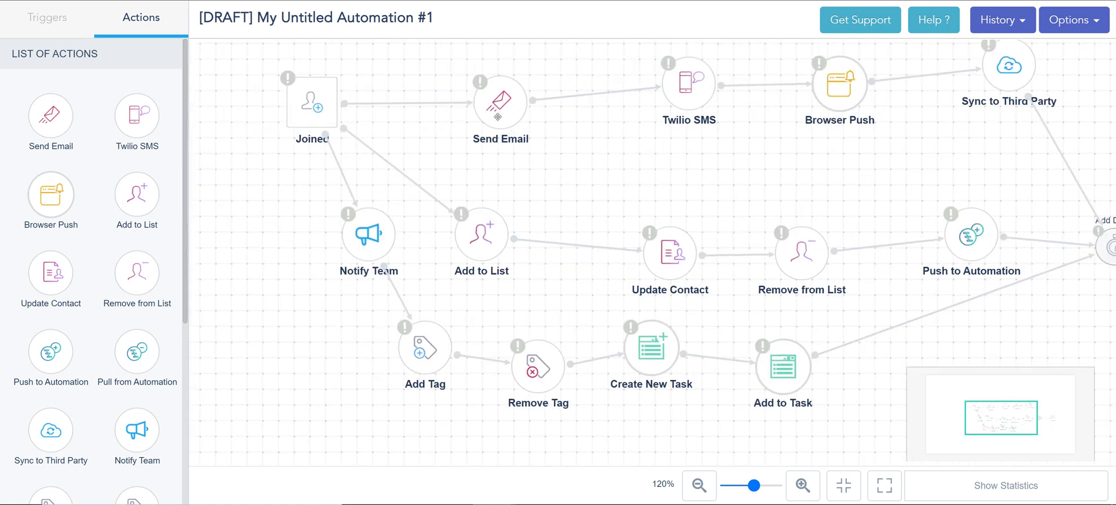
# Leave Push to Automation's template unchosen, set 'Allow multiple entry' to Yes, and save the configuration
pyautogui.doubleClick(496, 108)
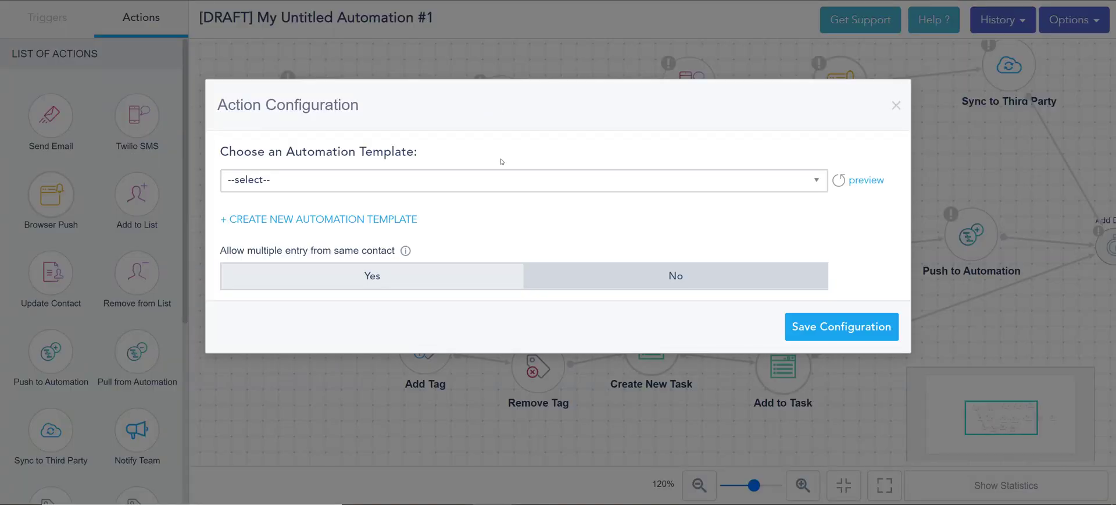
pyautogui.click(494, 176)
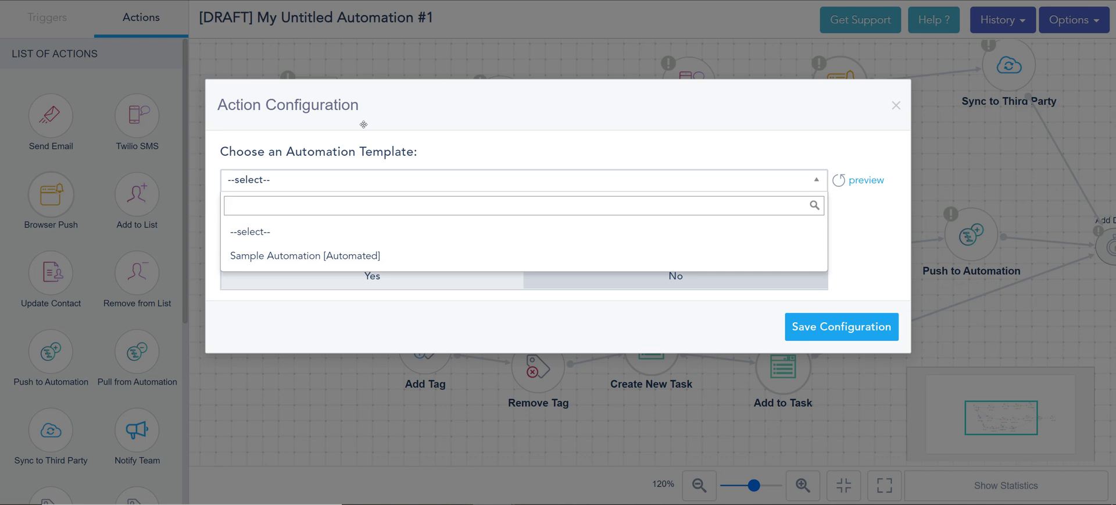
pyautogui.click(363, 124)
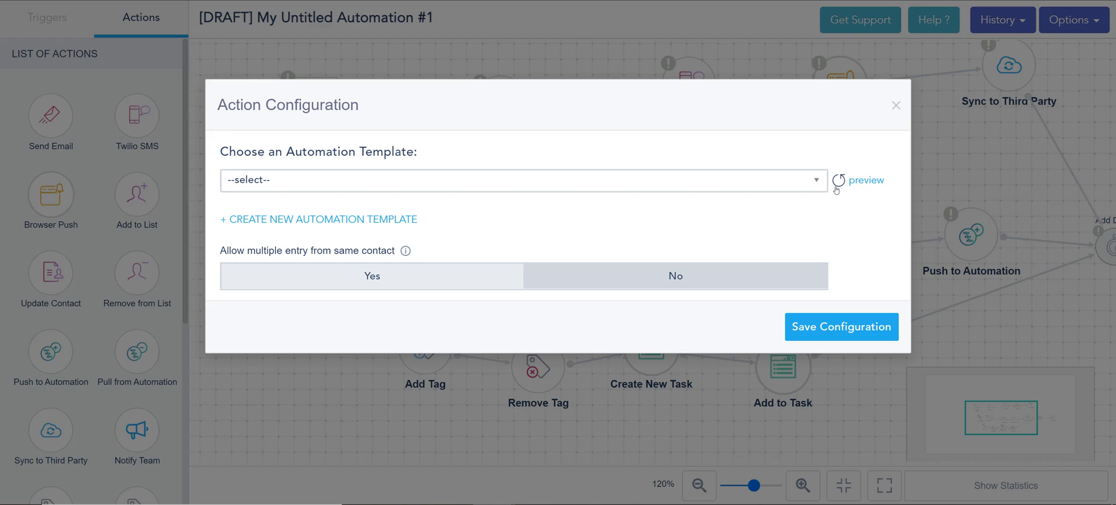
pyautogui.click(336, 219)
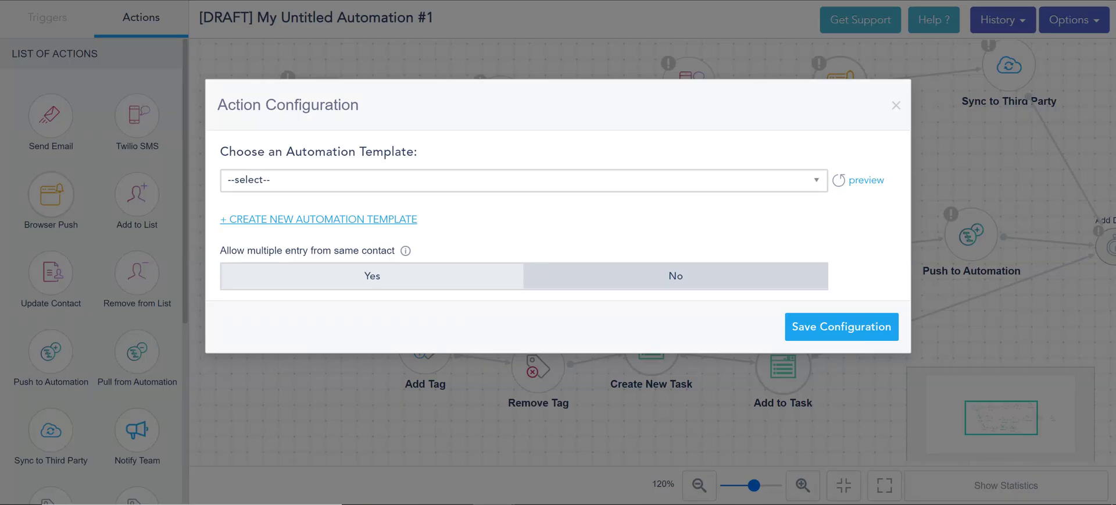
pyautogui.click(837, 181)
pyautogui.click(816, 180)
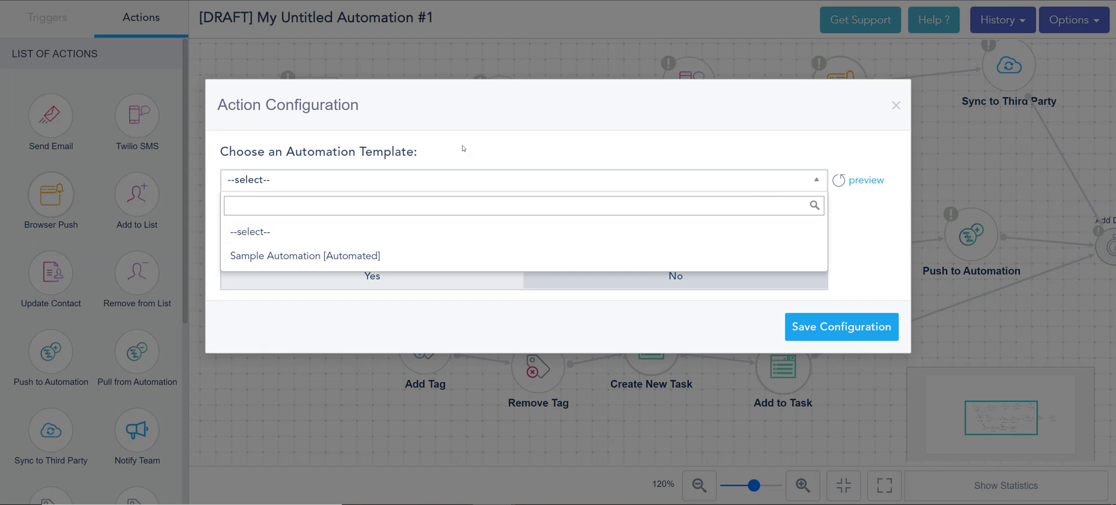
pyautogui.click(463, 174)
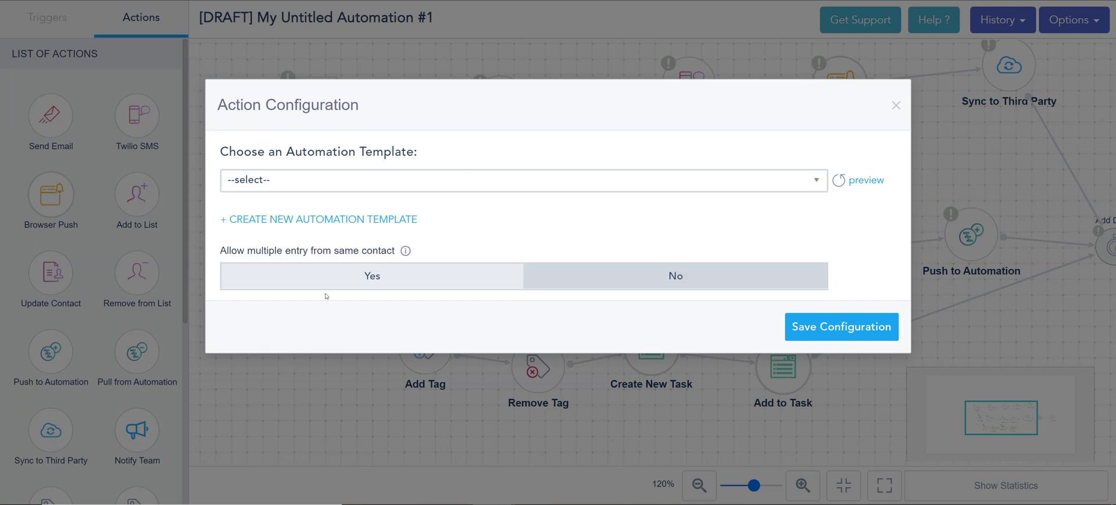
pyautogui.click(377, 279)
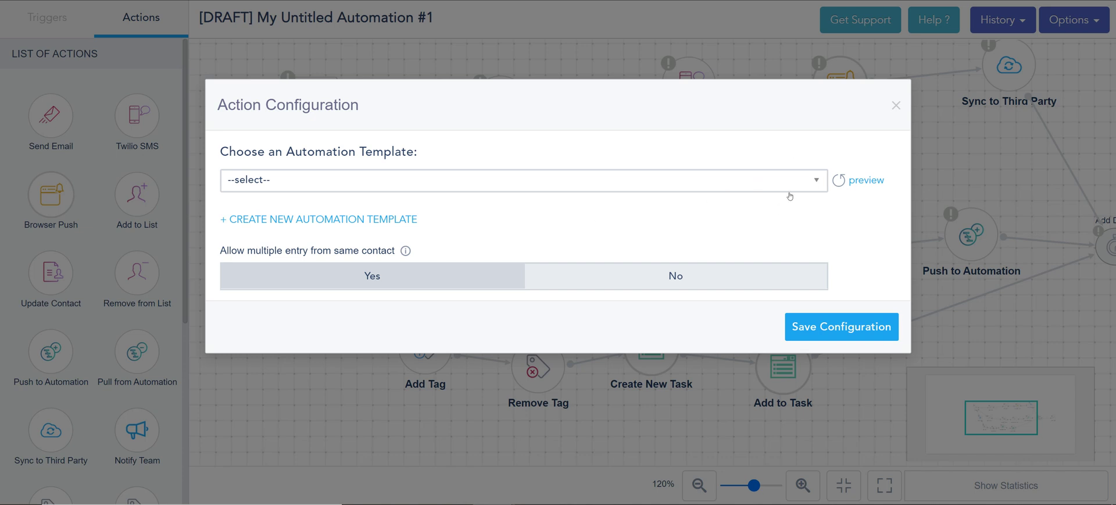
pyautogui.click(858, 337)
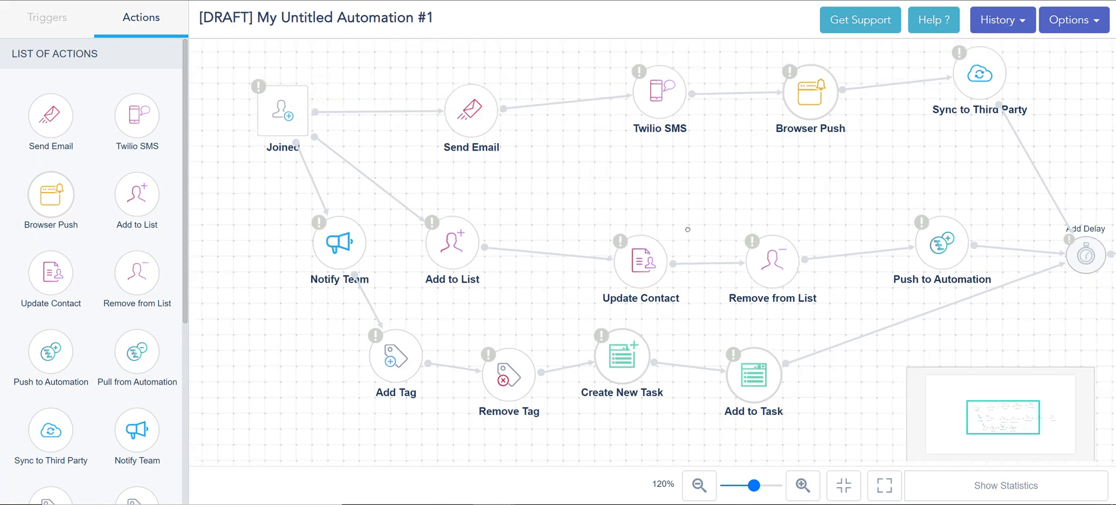
# Inspect the Twilio SMS template list and the Build an SMS/MMS Template form, closing it without creating one
pyautogui.doubleClick(586, 184)
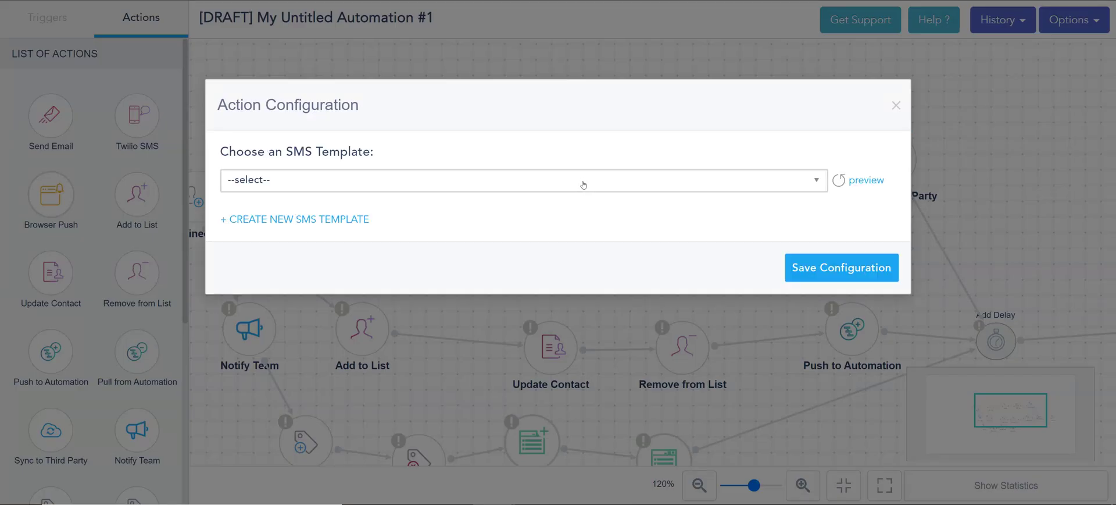
pyautogui.click(583, 185)
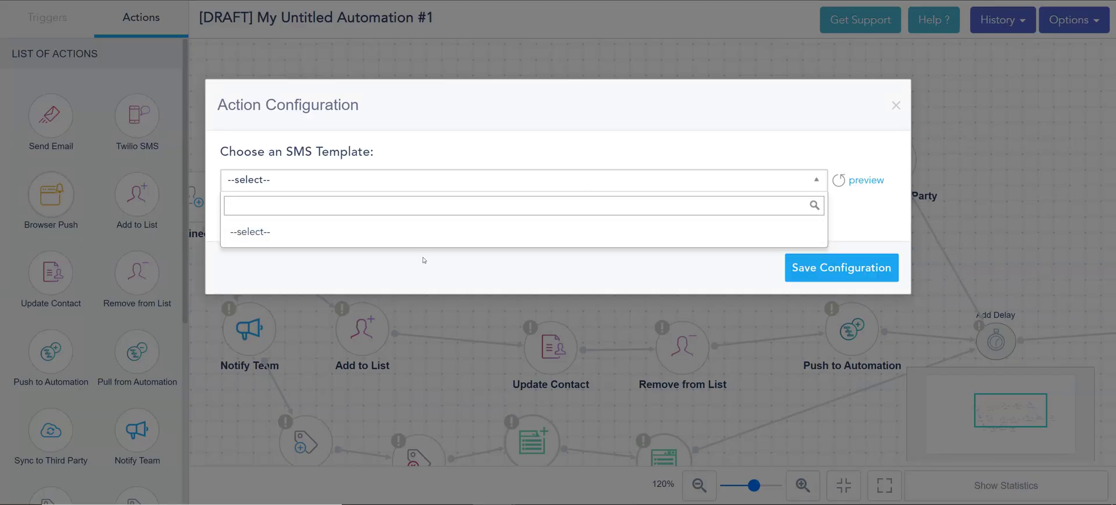
pyautogui.click(449, 146)
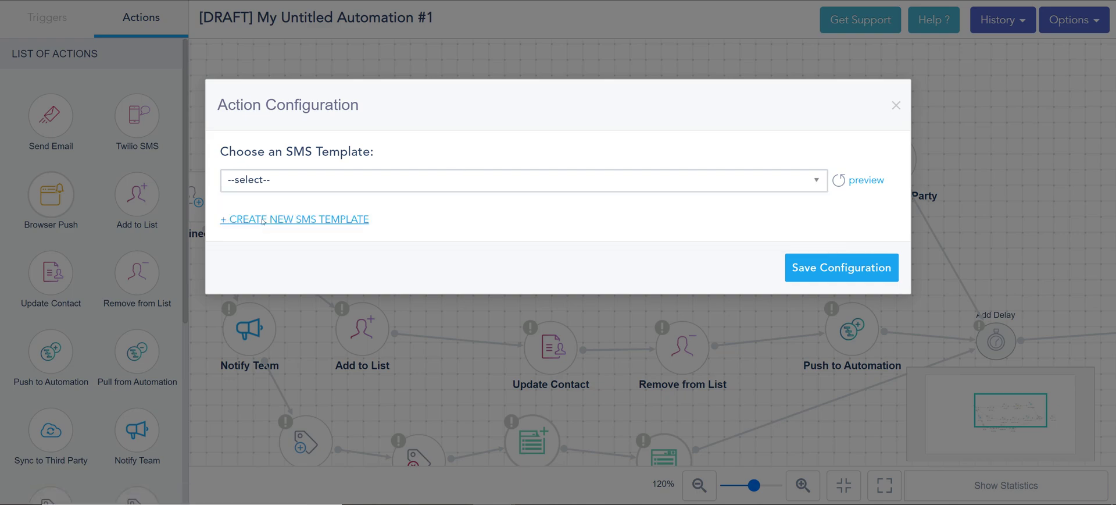
pyautogui.click(263, 220)
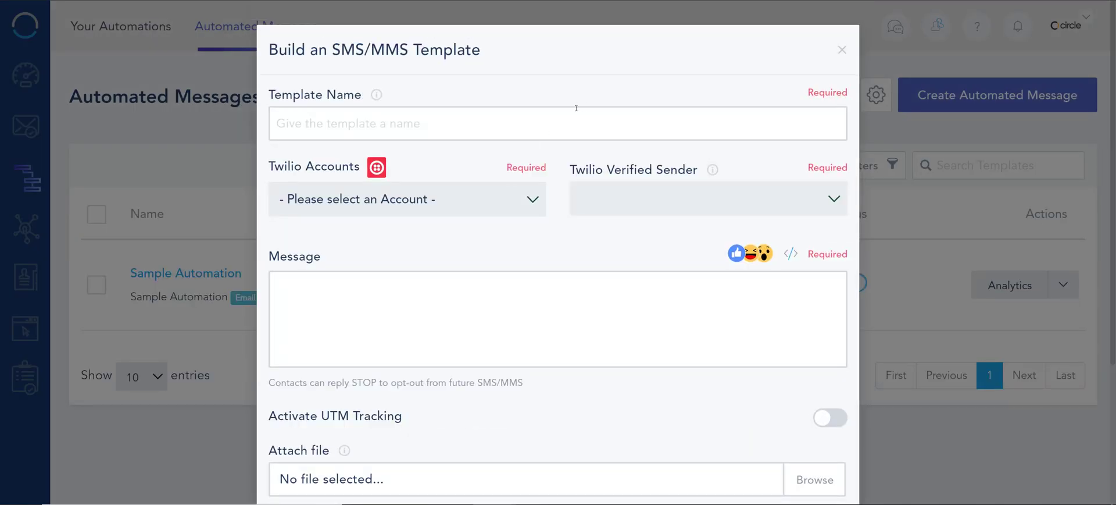
pyautogui.click(558, 119)
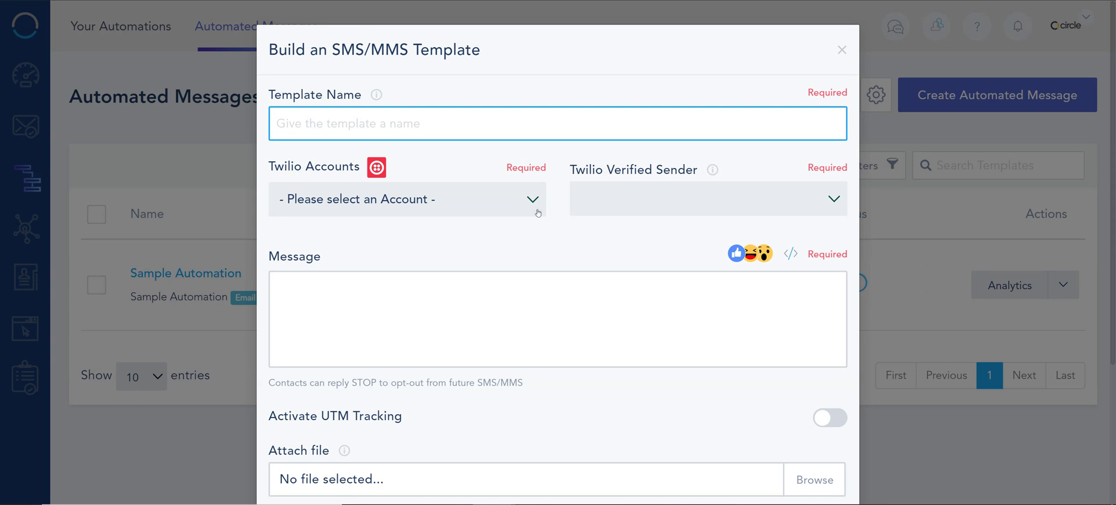
pyautogui.click(534, 204)
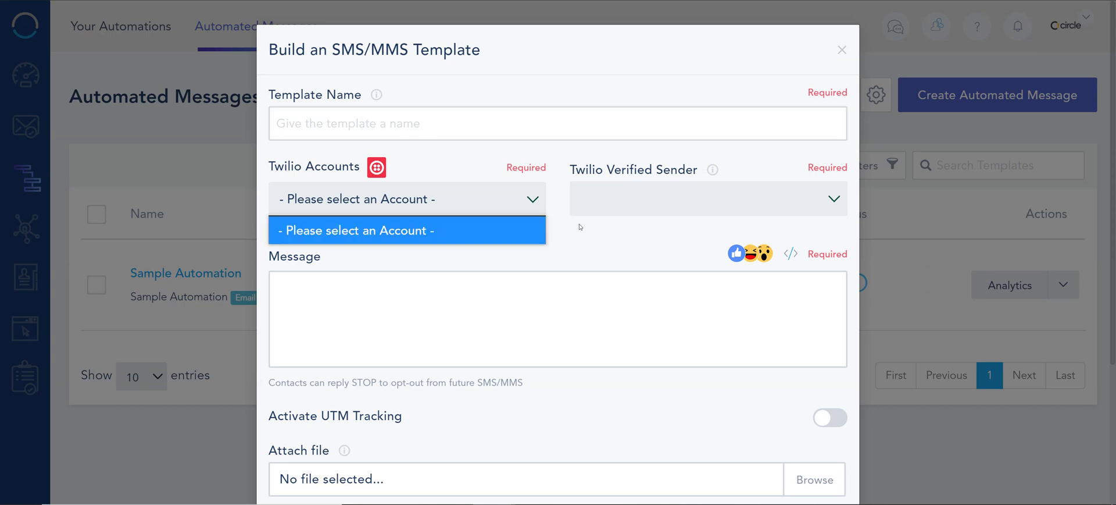
pyautogui.click(418, 112)
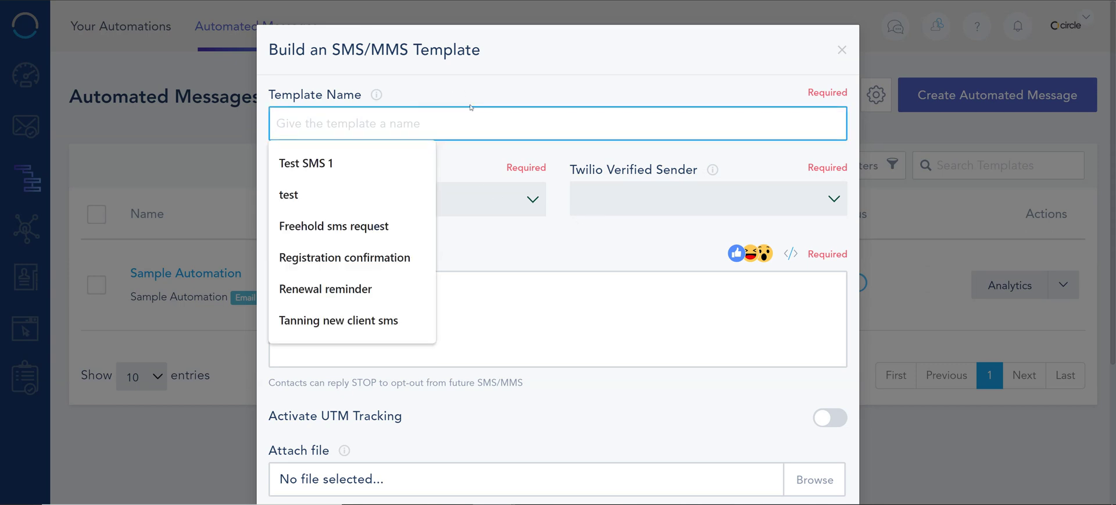
pyautogui.click(839, 49)
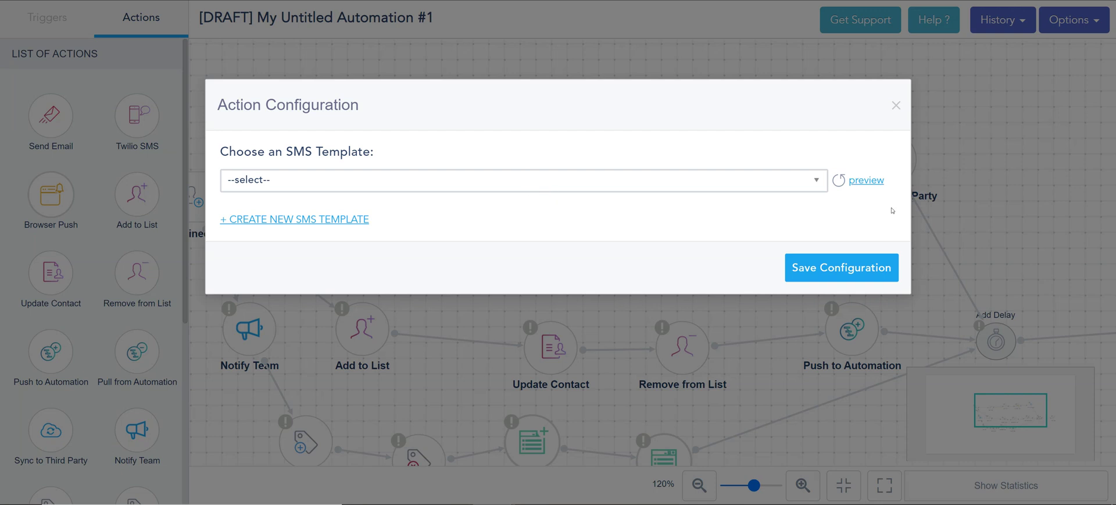
# Save the Twilio SMS configuration, then check and refresh Browser Push templates and close without saving
pyautogui.click(841, 268)
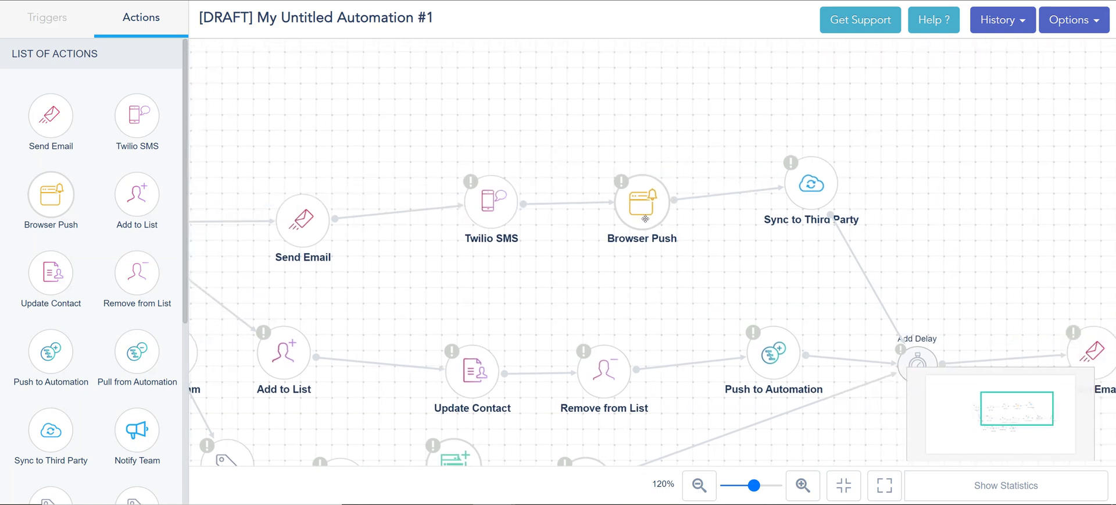
pyautogui.doubleClick(644, 208)
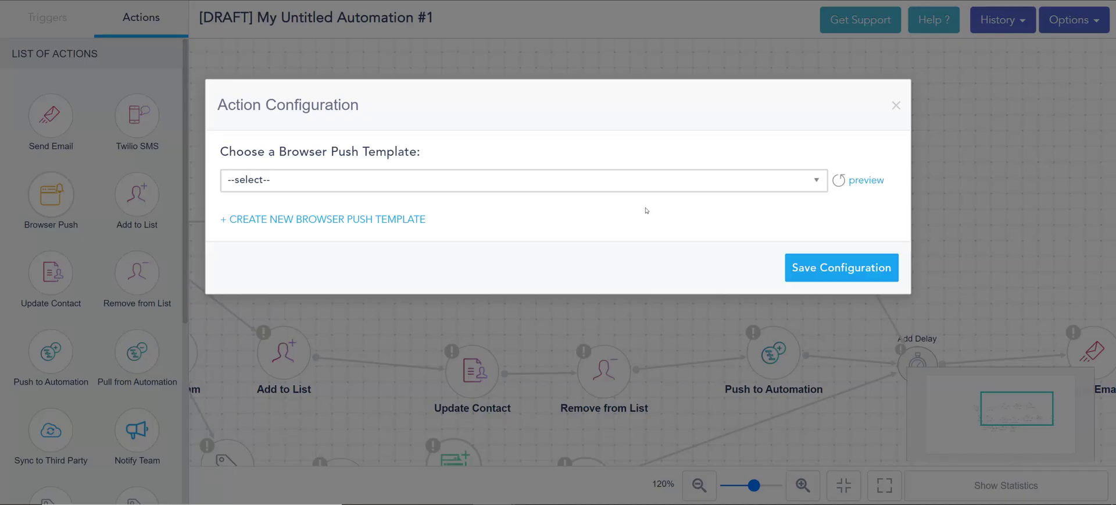
pyautogui.click(524, 182)
pyautogui.click(633, 143)
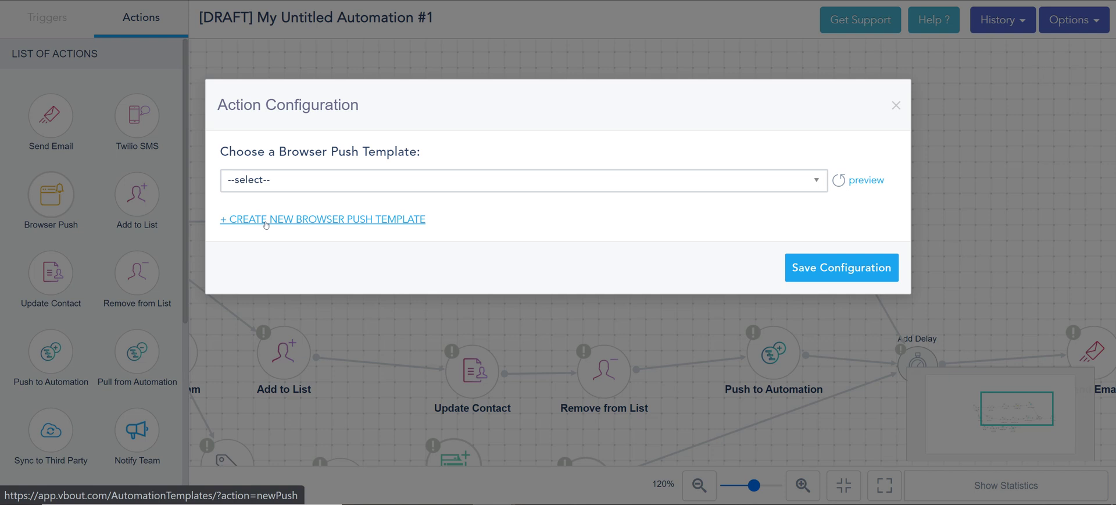
pyautogui.click(838, 180)
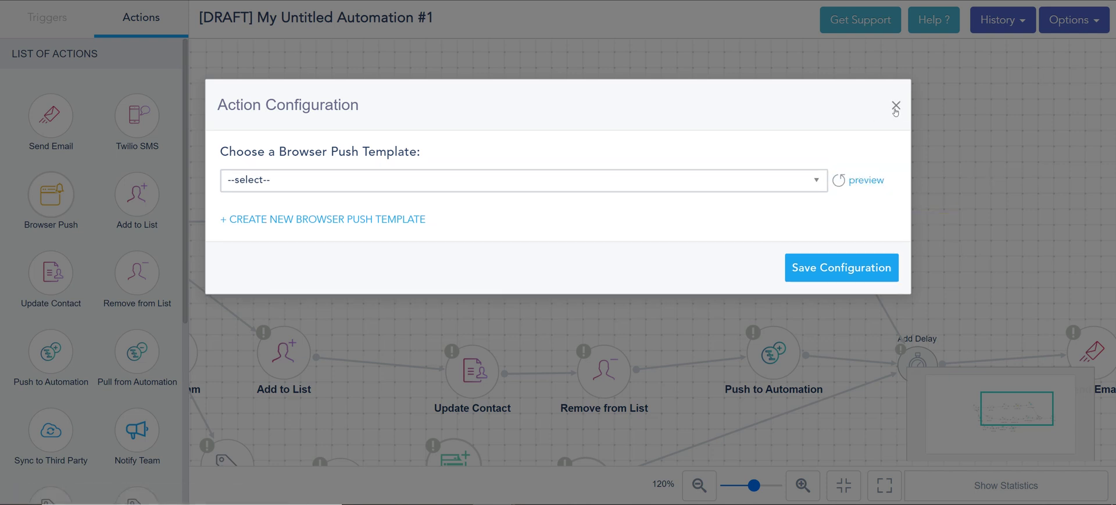
pyautogui.click(896, 105)
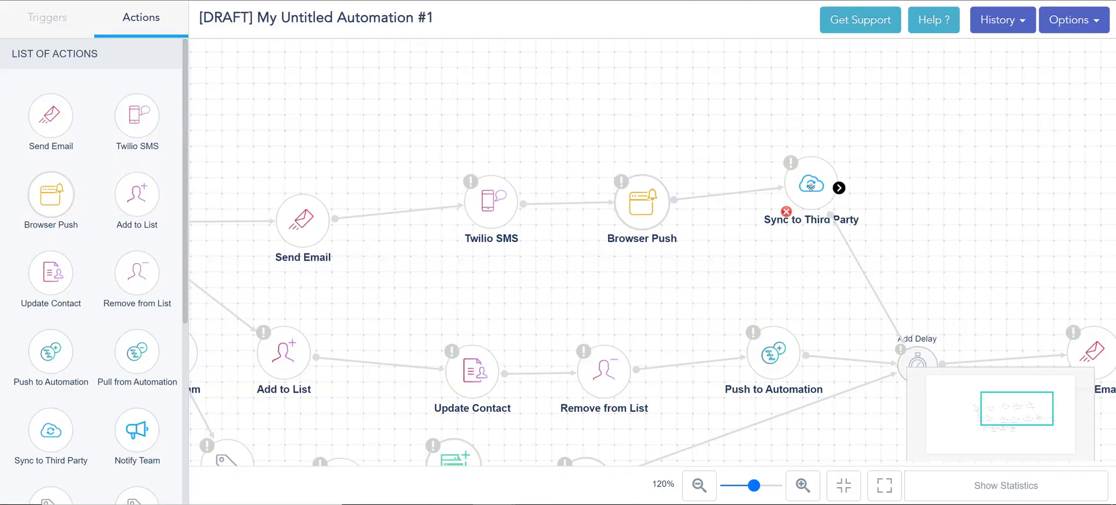
# Open Sync to Third Party settings, check the retargeting account list, and move to the Third Party options
pyautogui.click(810, 187)
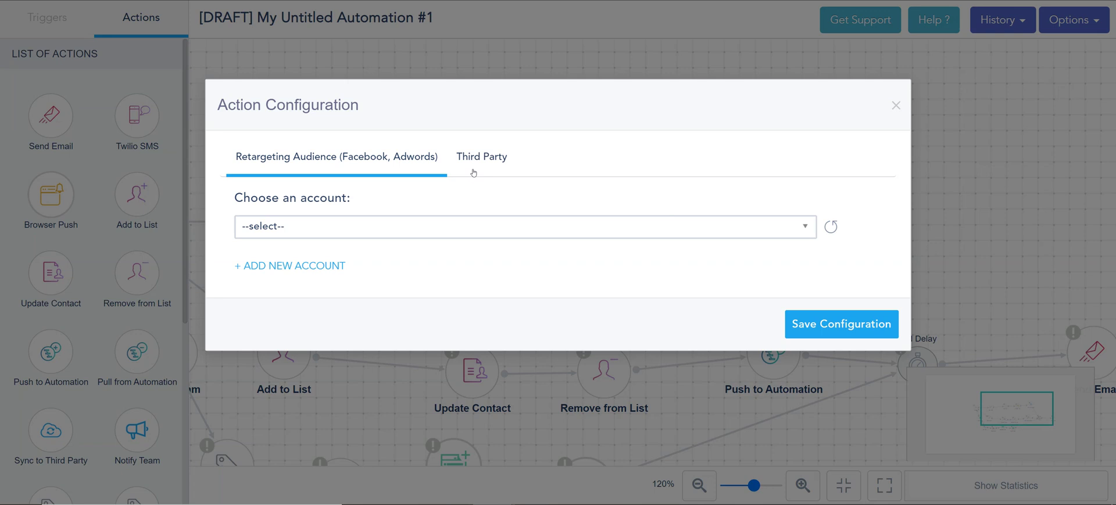
pyautogui.click(390, 226)
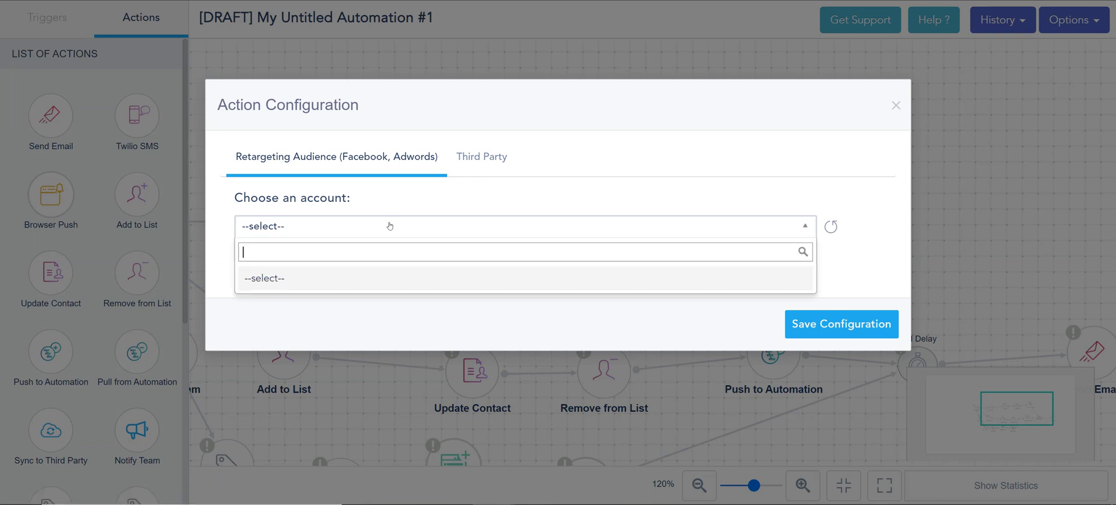
pyautogui.click(375, 154)
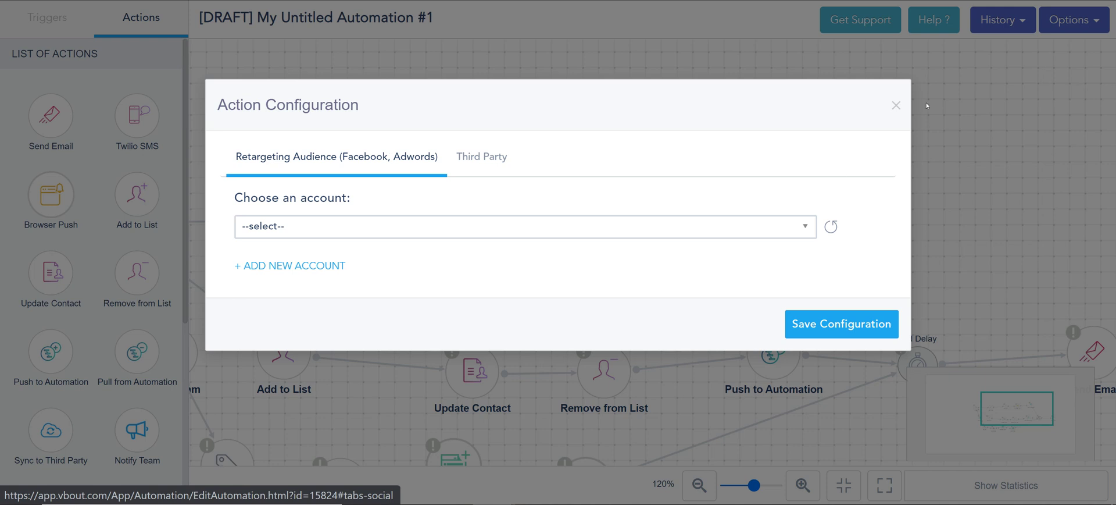
pyautogui.click(418, 237)
pyautogui.click(416, 237)
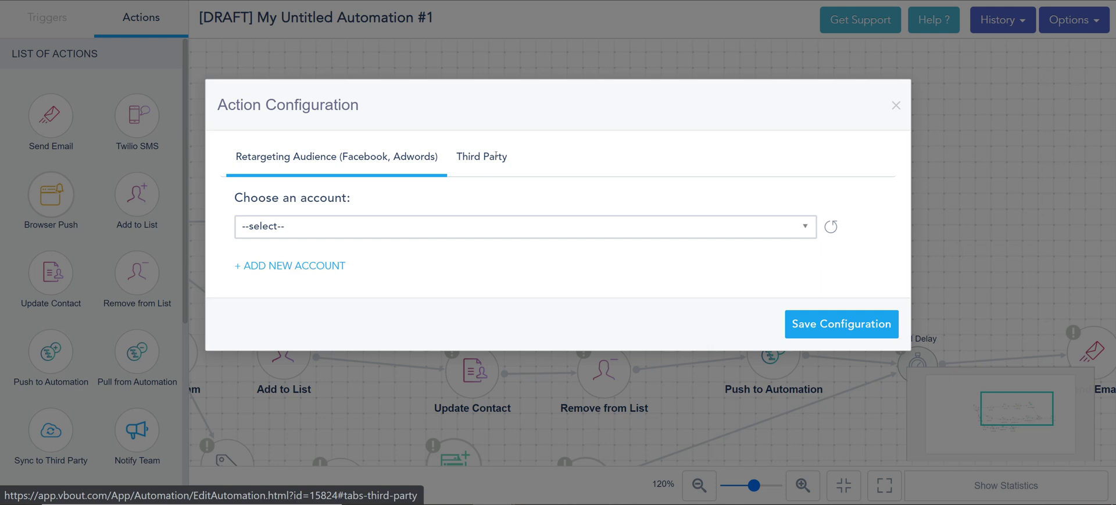
pyautogui.click(496, 157)
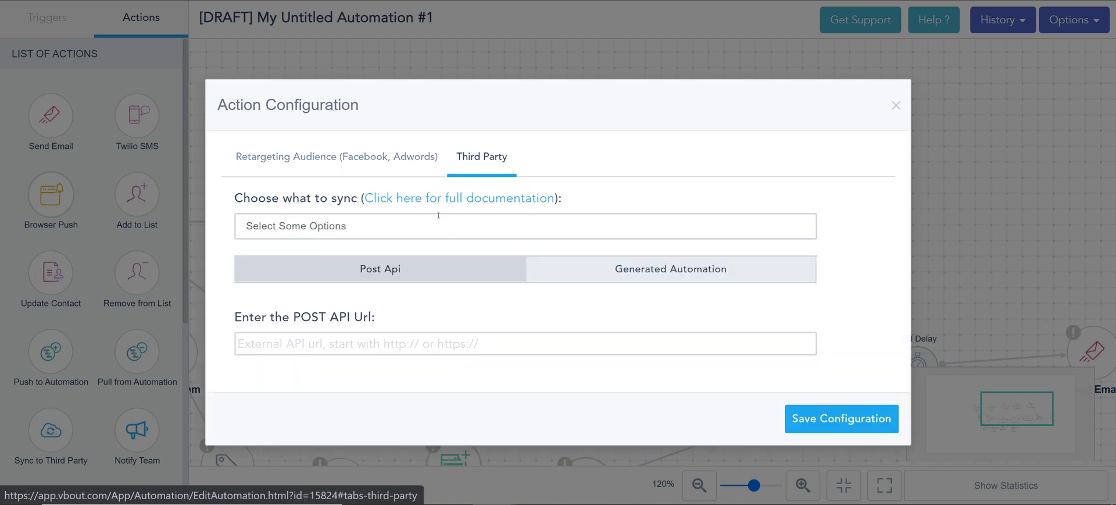
# Set the third-party sync to Generated Automation with the Master sync URL and save the configuration
pyautogui.click(379, 227)
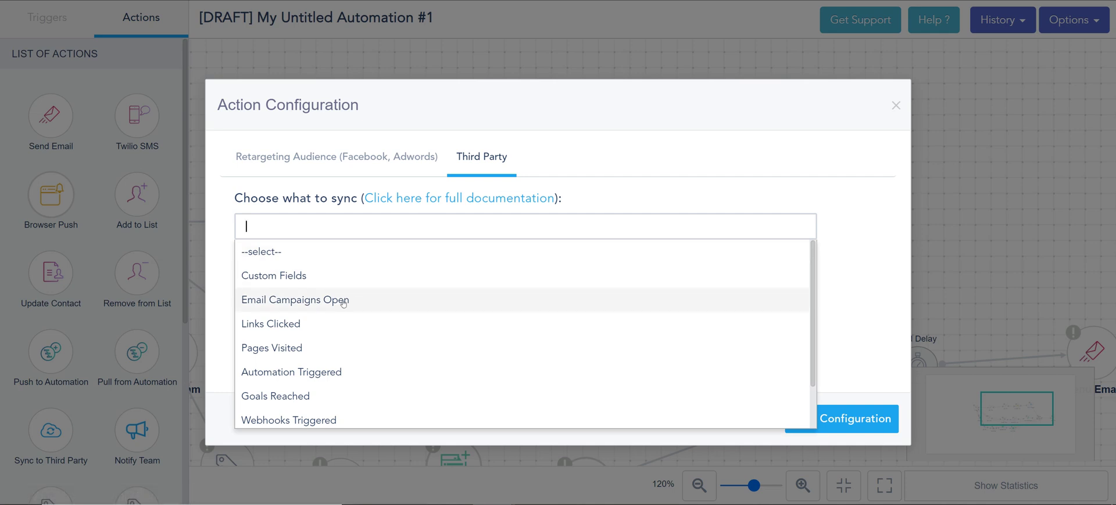
pyautogui.scroll(-1, 353, 321)
pyautogui.scroll(1, 357, 321)
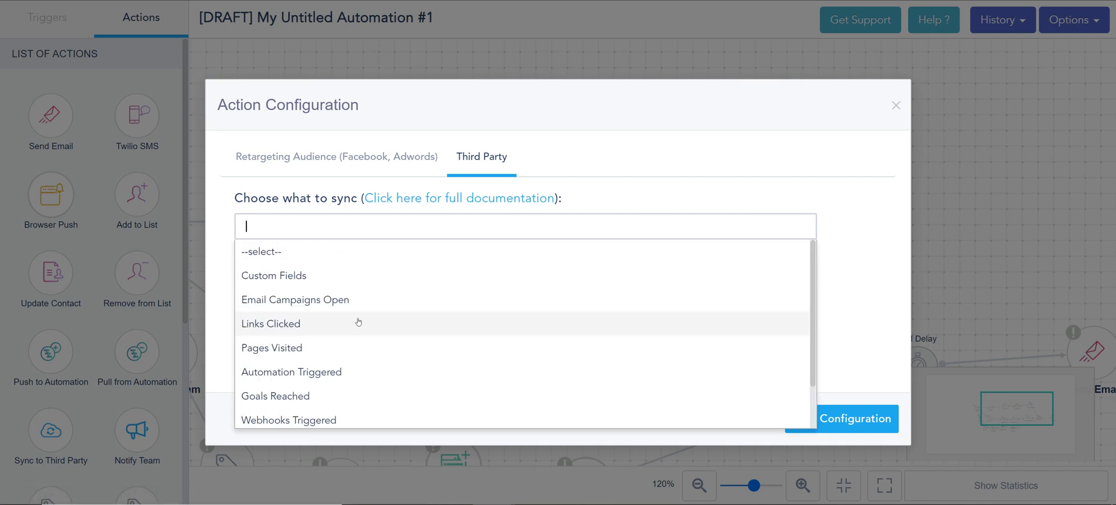
pyautogui.click(409, 104)
pyautogui.click(339, 344)
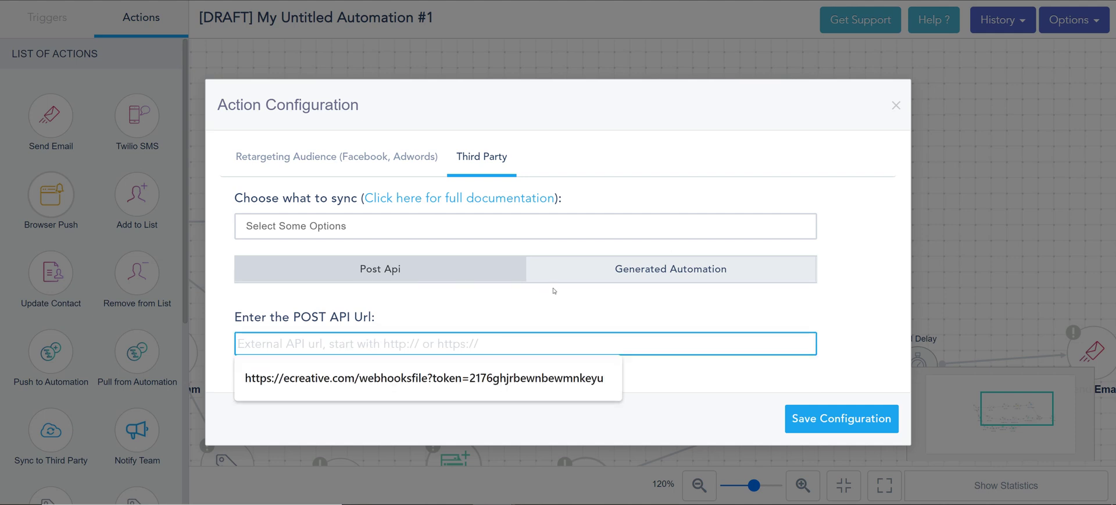
pyautogui.click(658, 277)
pyautogui.click(421, 347)
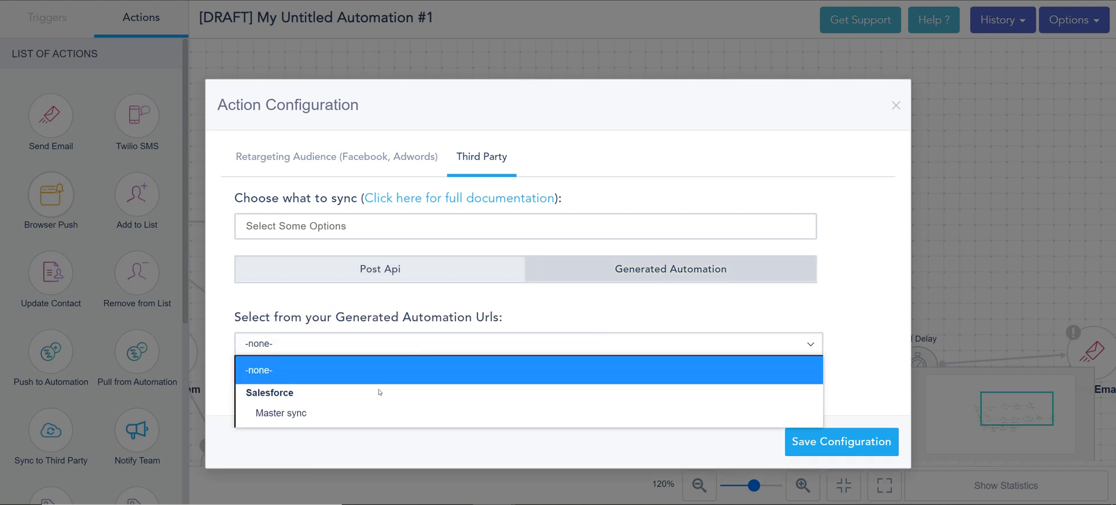
pyautogui.click(362, 409)
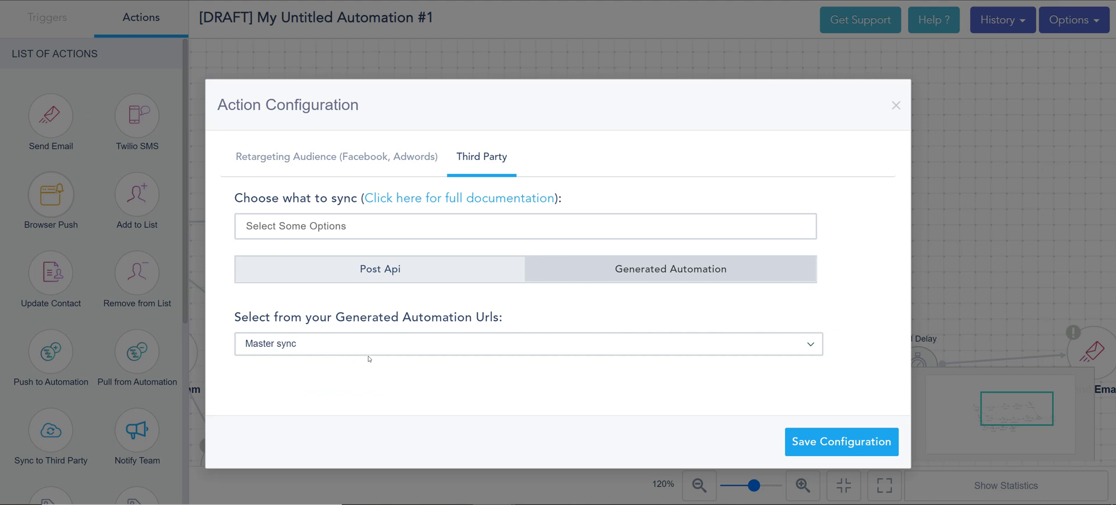
pyautogui.click(846, 437)
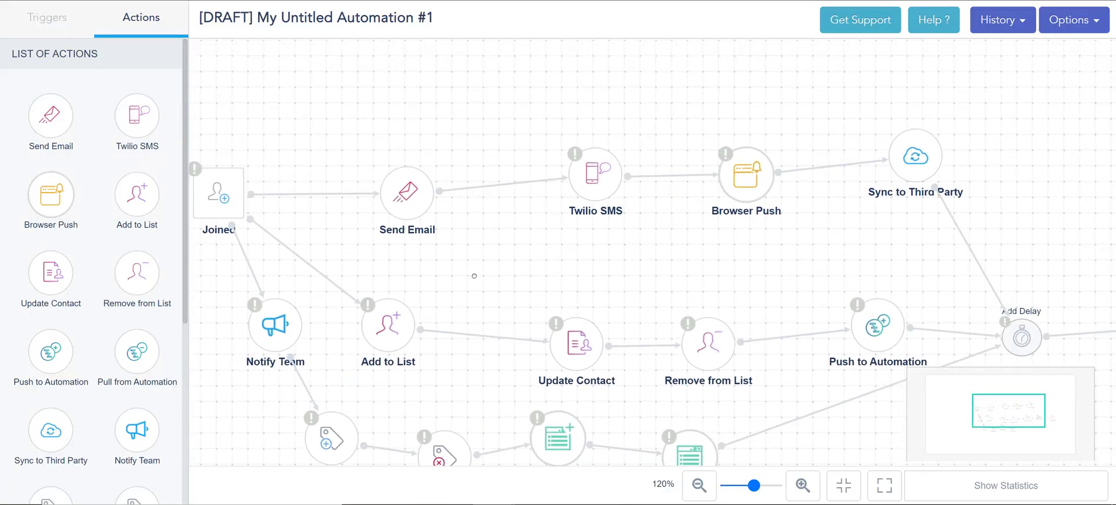
# Set the Add to List step's target list to Master List and close its settings
pyautogui.click(372, 337)
pyautogui.click(411, 187)
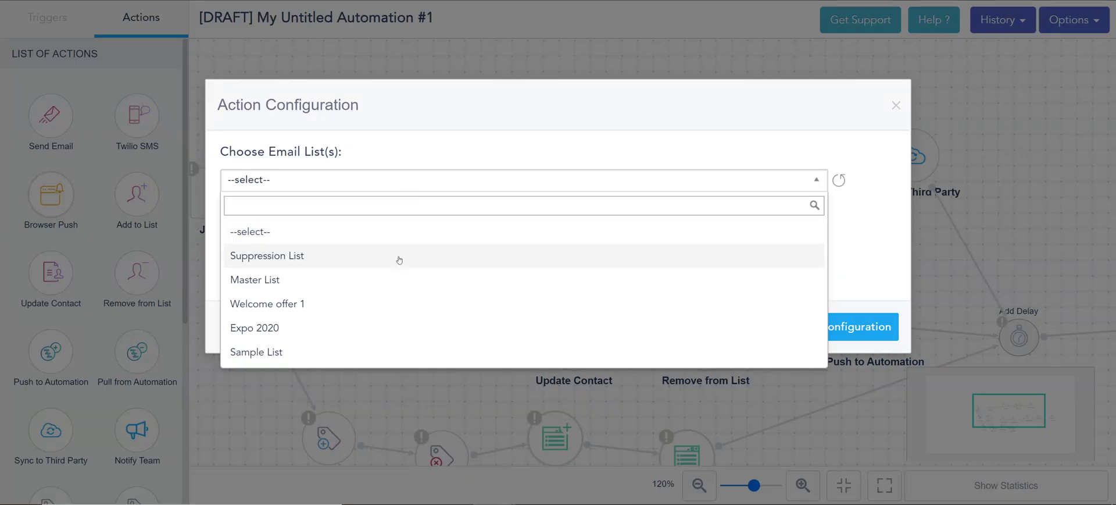
pyautogui.click(381, 280)
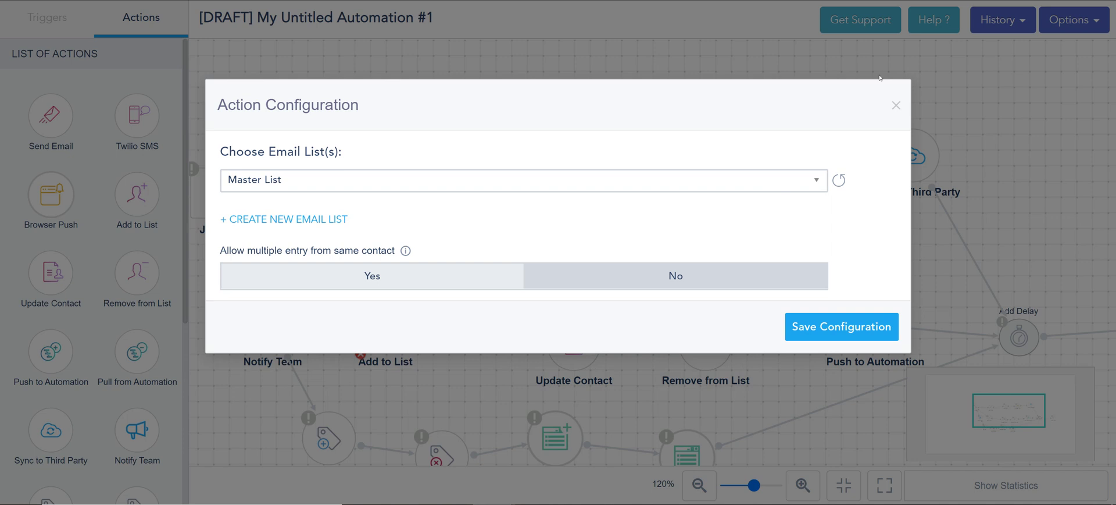
pyautogui.click(896, 105)
# Choose 'When would you like to start service?' as the Update Contact field
pyautogui.click(568, 346)
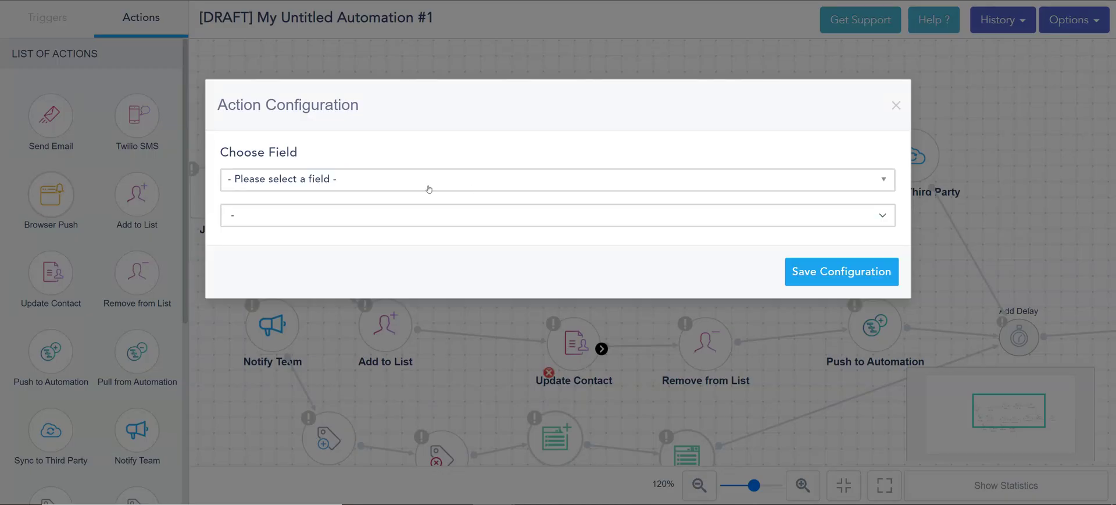
pyautogui.click(429, 187)
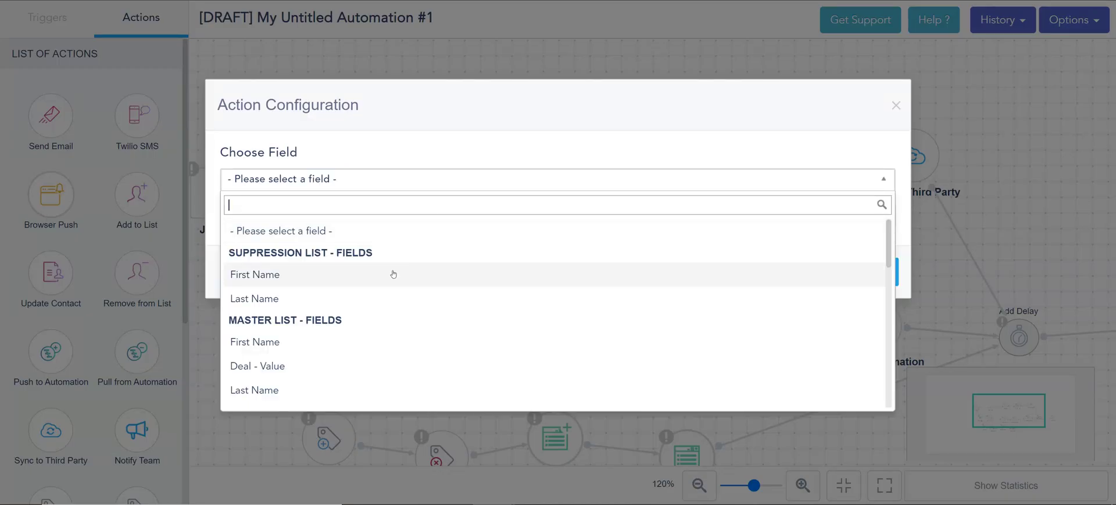
pyautogui.scroll(-10, 407, 263)
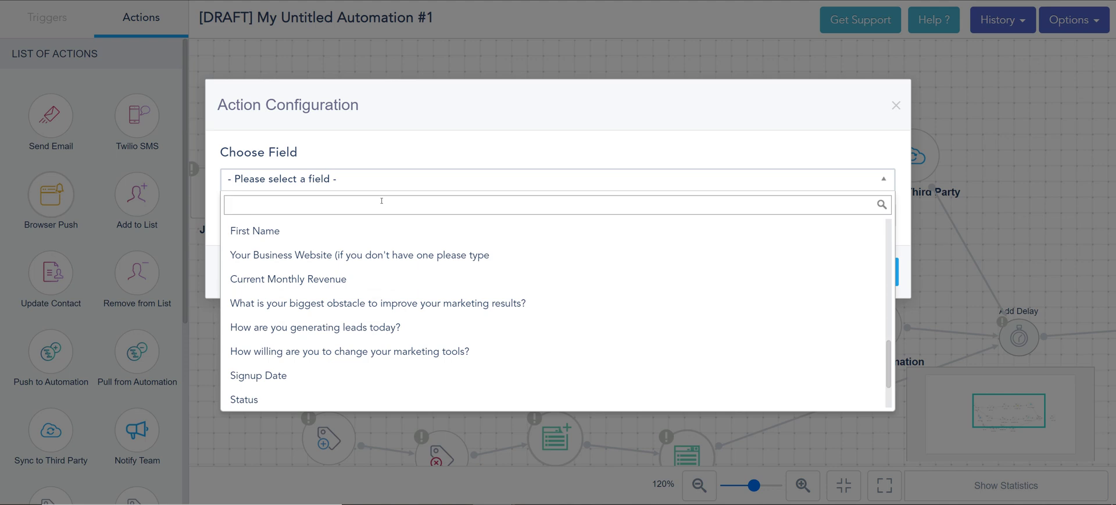
pyautogui.write('da')
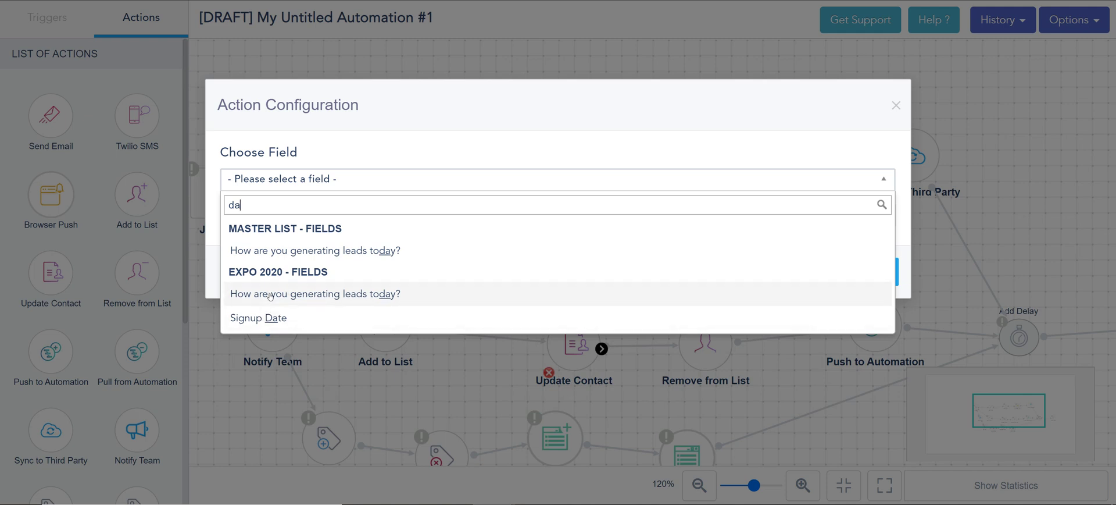
pyautogui.press('BackSpace')
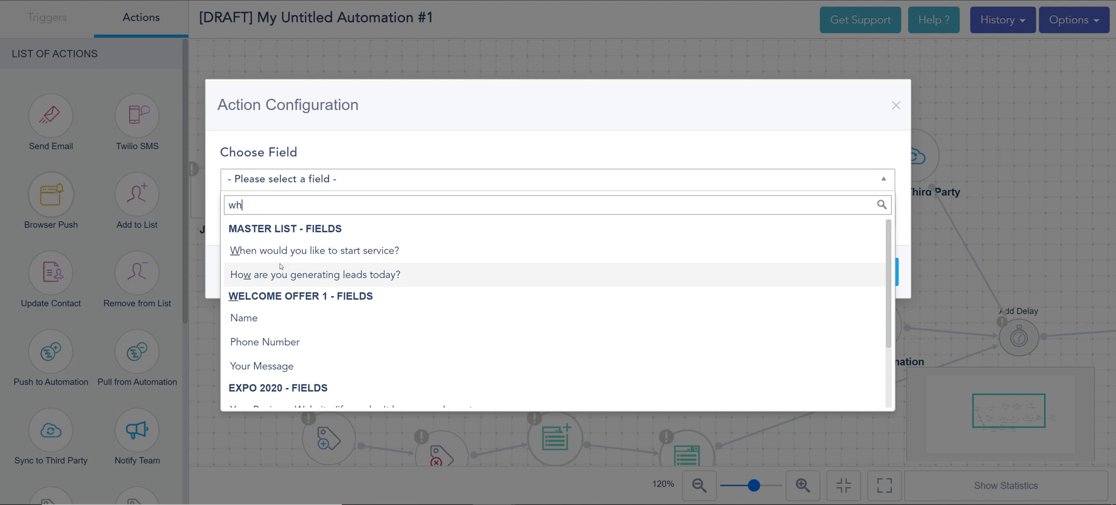
pyautogui.write('en')
pyautogui.click(277, 250)
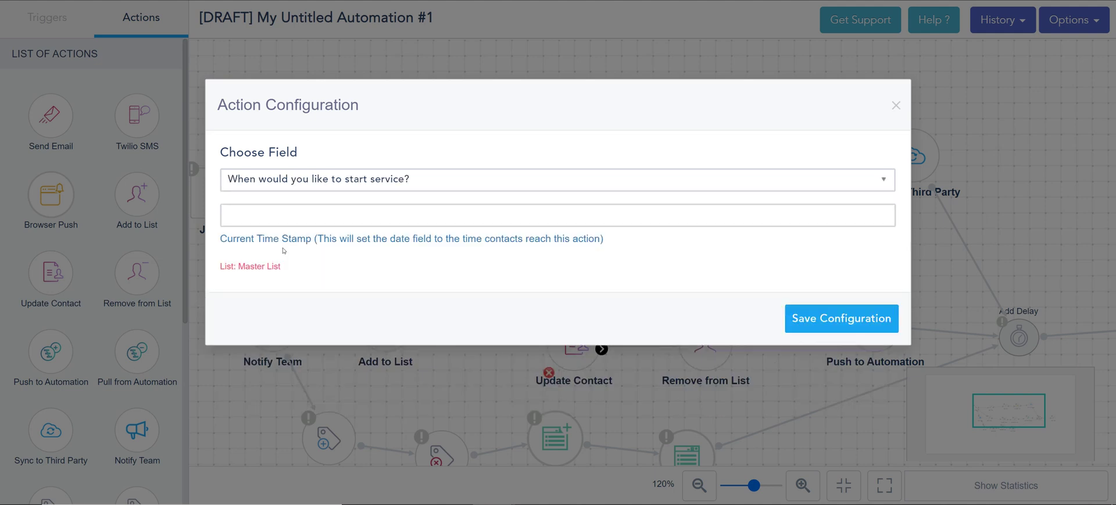
# Set that field's value to the current timestamp [#DATE.NOW#] and save the step
pyautogui.click(307, 215)
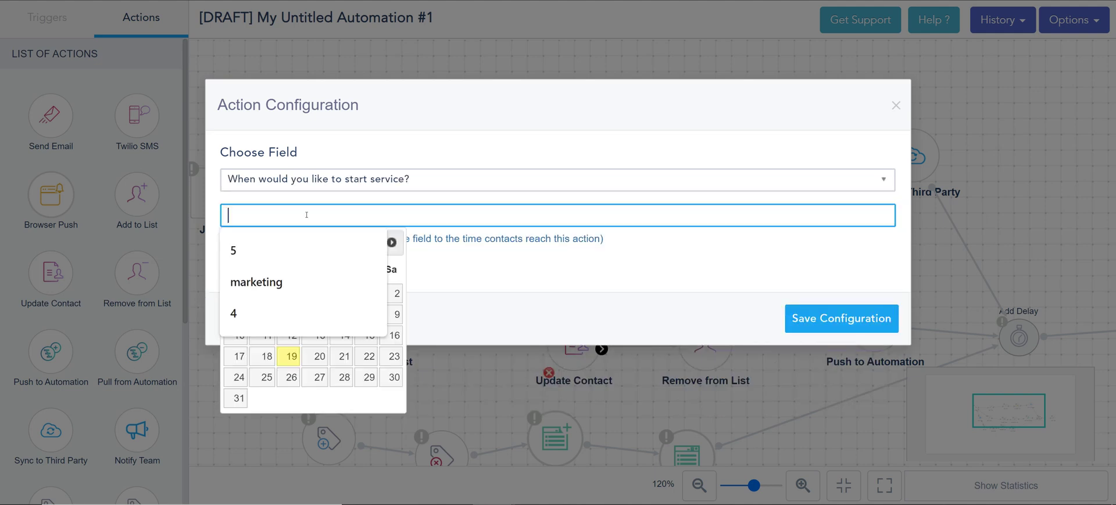
pyautogui.click(397, 266)
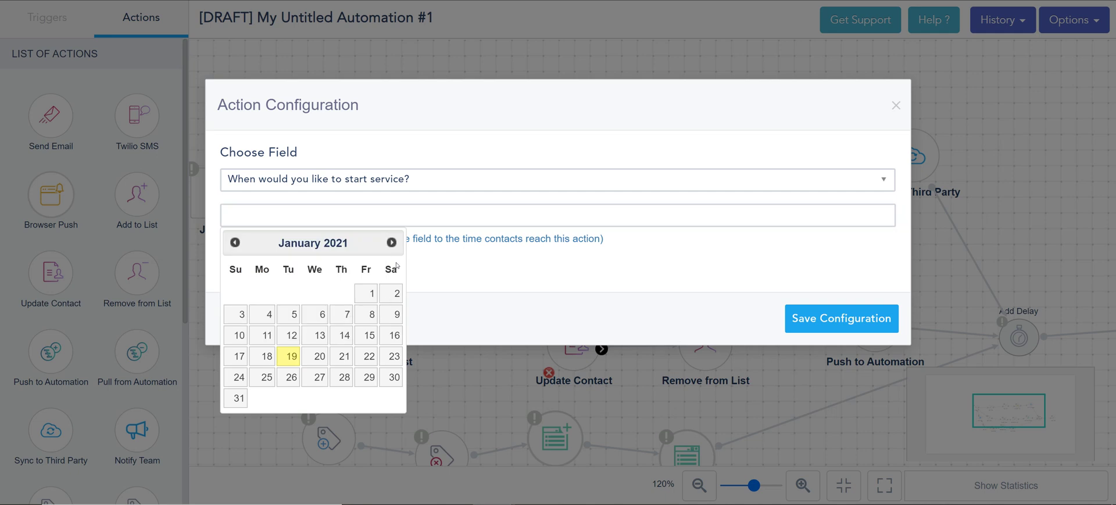
pyautogui.click(424, 248)
pyautogui.click(375, 239)
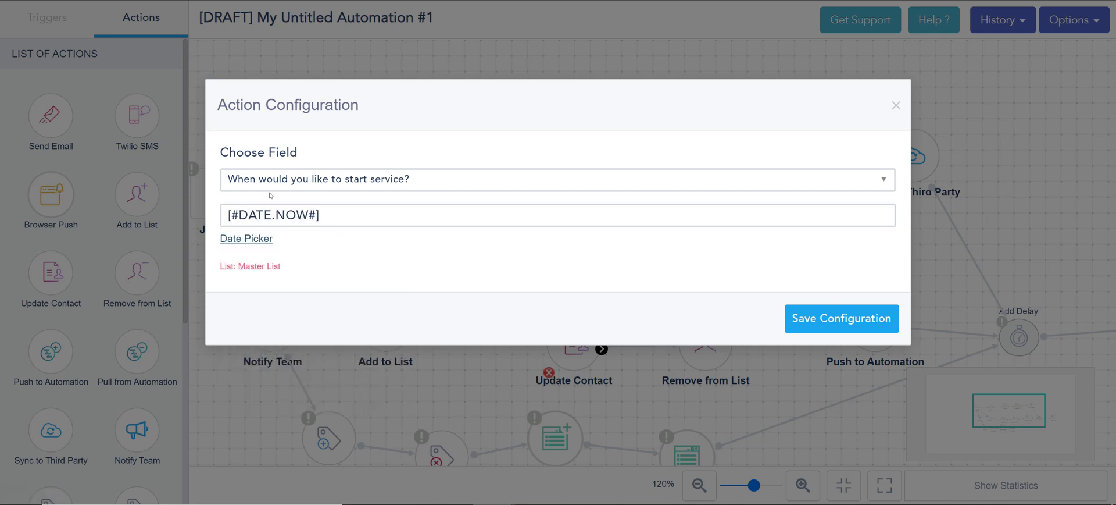
pyautogui.moveTo(331, 215); pyautogui.dragTo(226, 215)
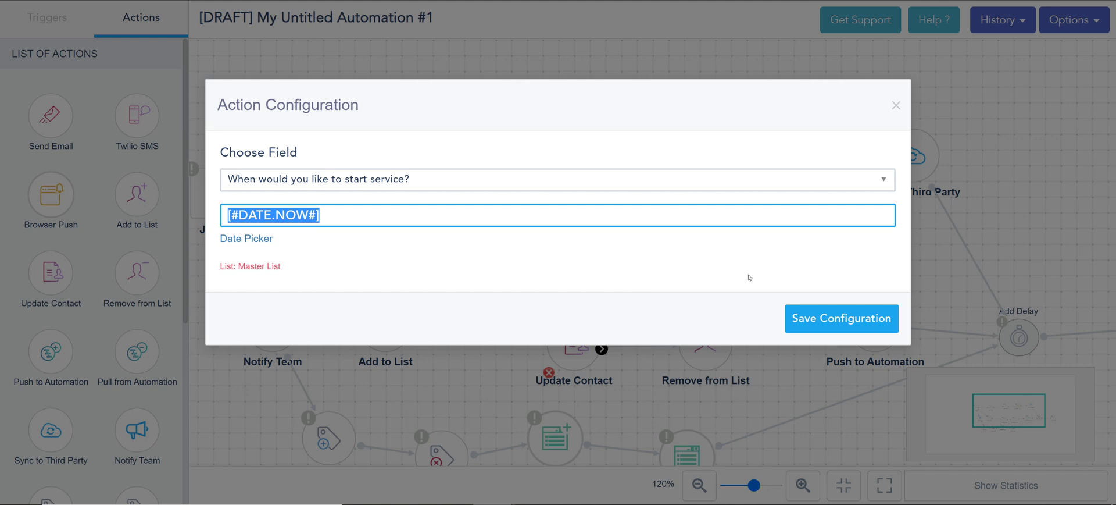
pyautogui.click(831, 318)
pyautogui.moveTo(794, 281); pyautogui.dragTo(649, 195)
# Pick Welcome offer 1 in Remove from List, then close it without saving
pyautogui.click(566, 254)
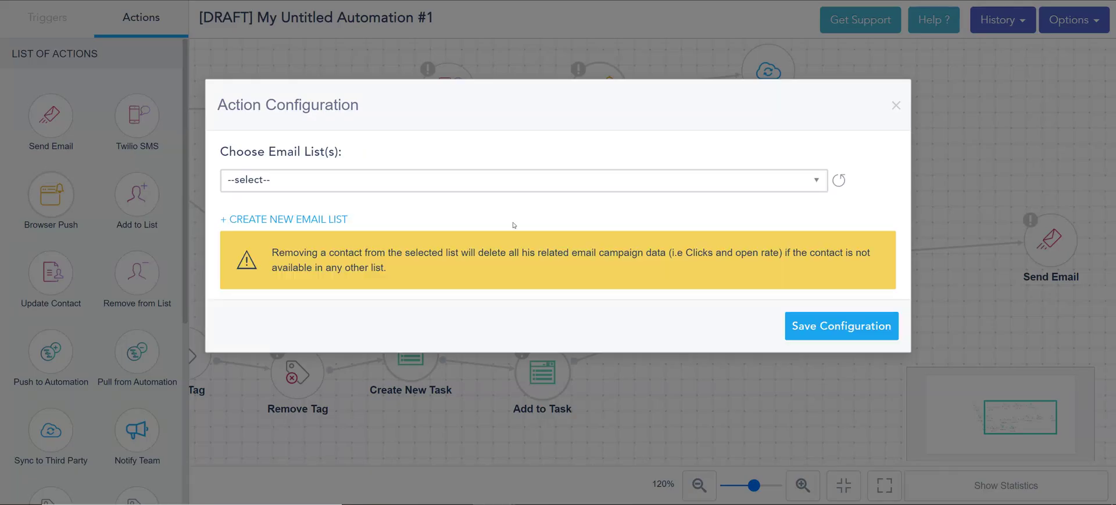
pyautogui.click(462, 183)
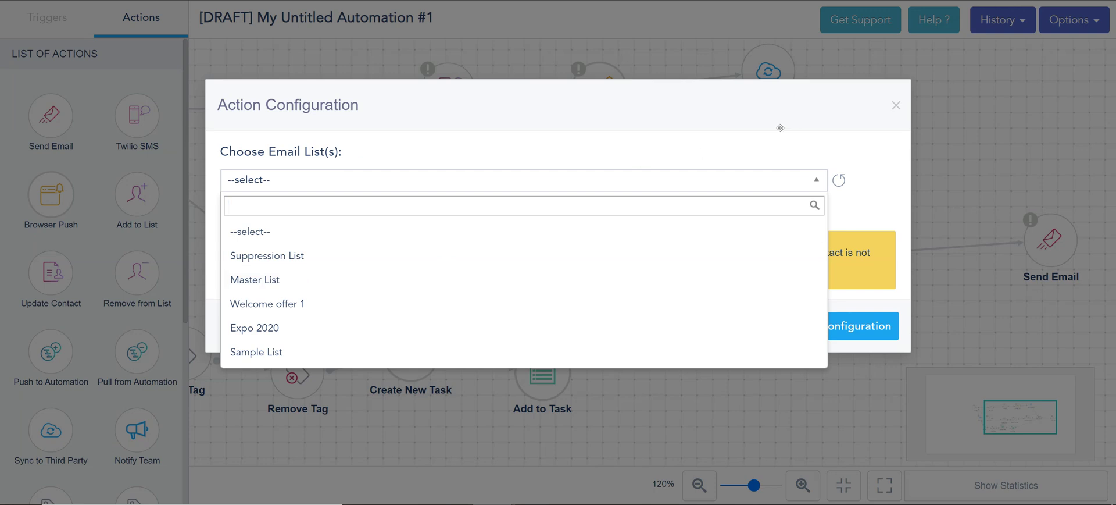
pyautogui.click(335, 305)
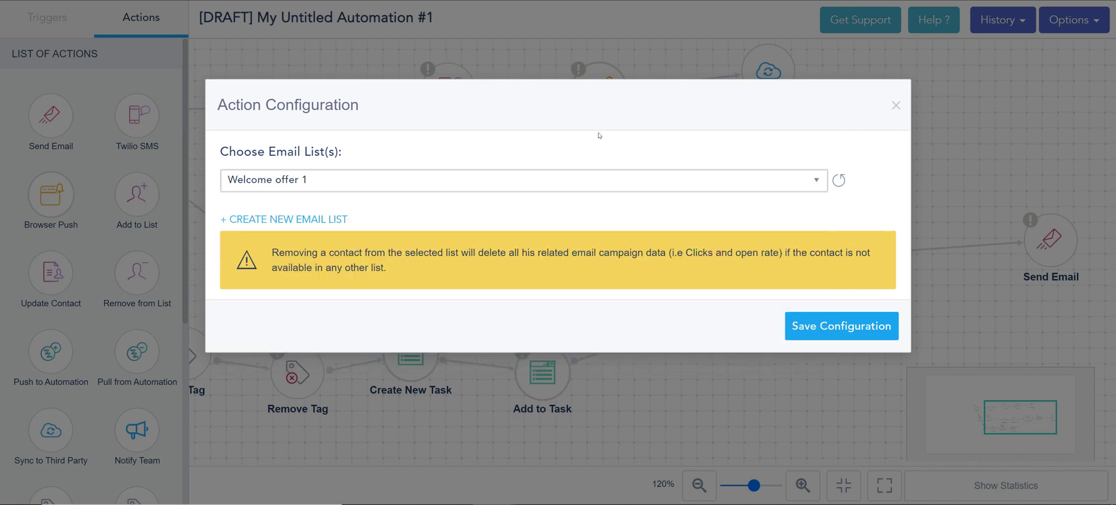
pyautogui.click(896, 106)
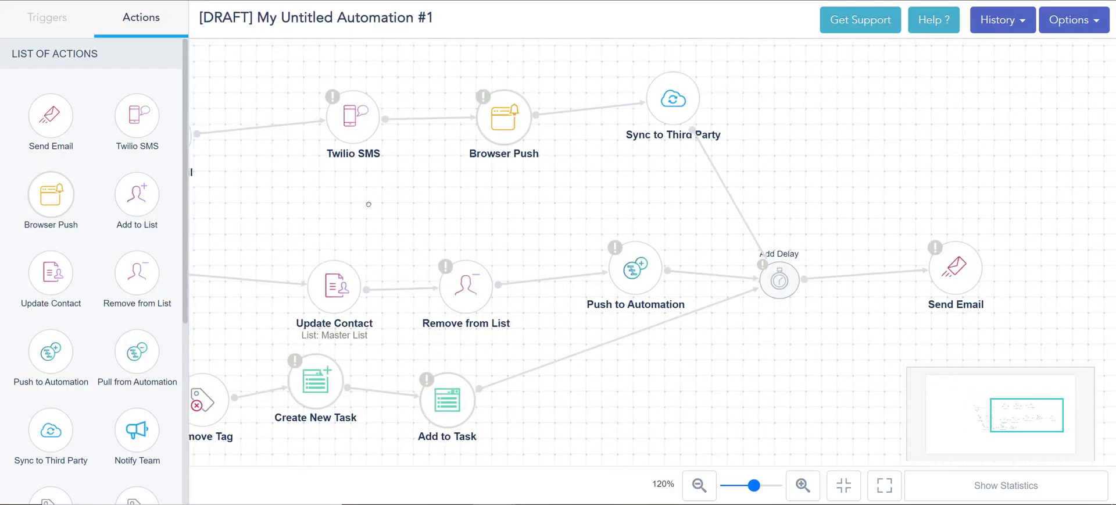
# Save Push to Automation with Sample automation as its handover workflow
pyautogui.click(608, 263)
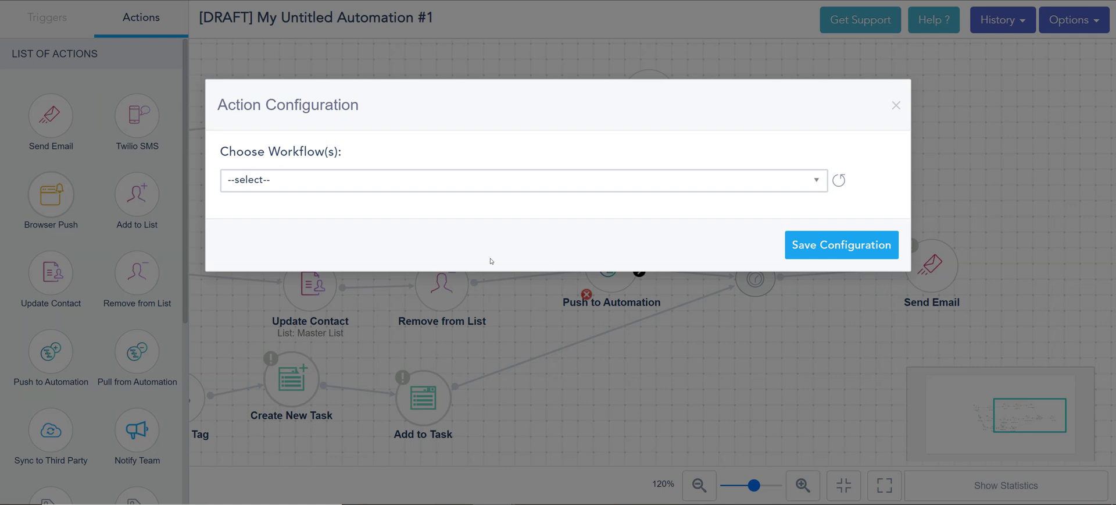
pyautogui.click(440, 190)
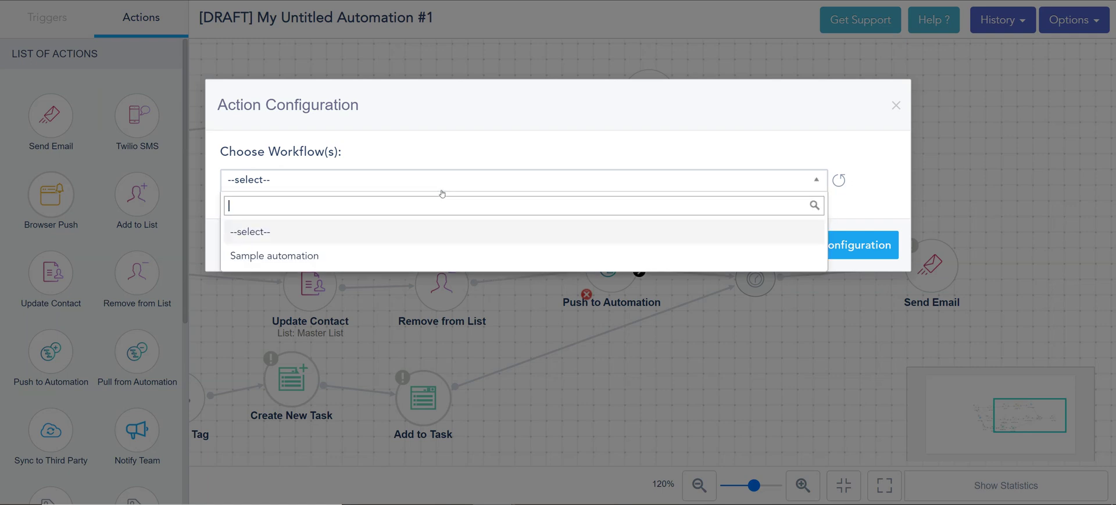
pyautogui.click(347, 253)
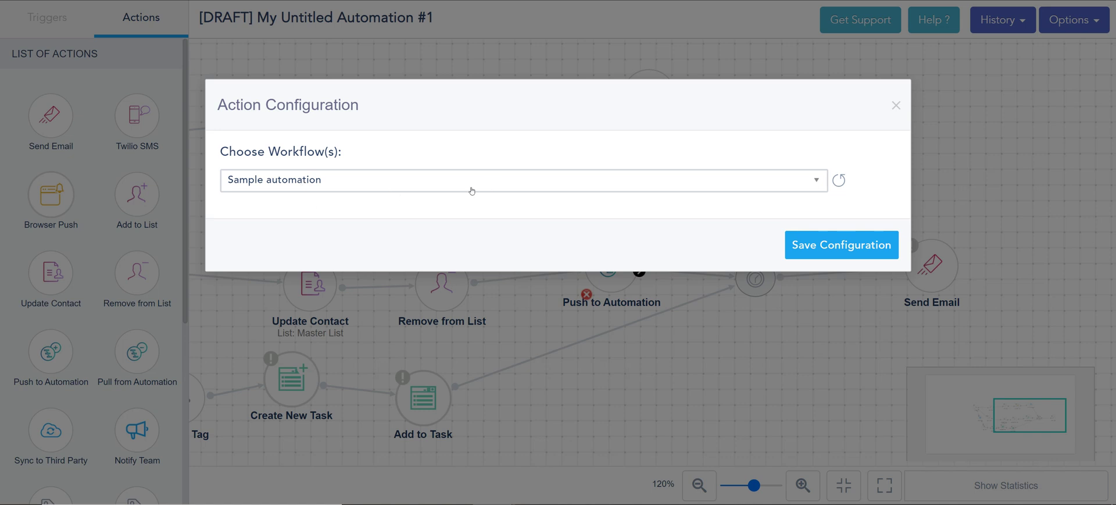
pyautogui.click(817, 180)
pyautogui.click(817, 180)
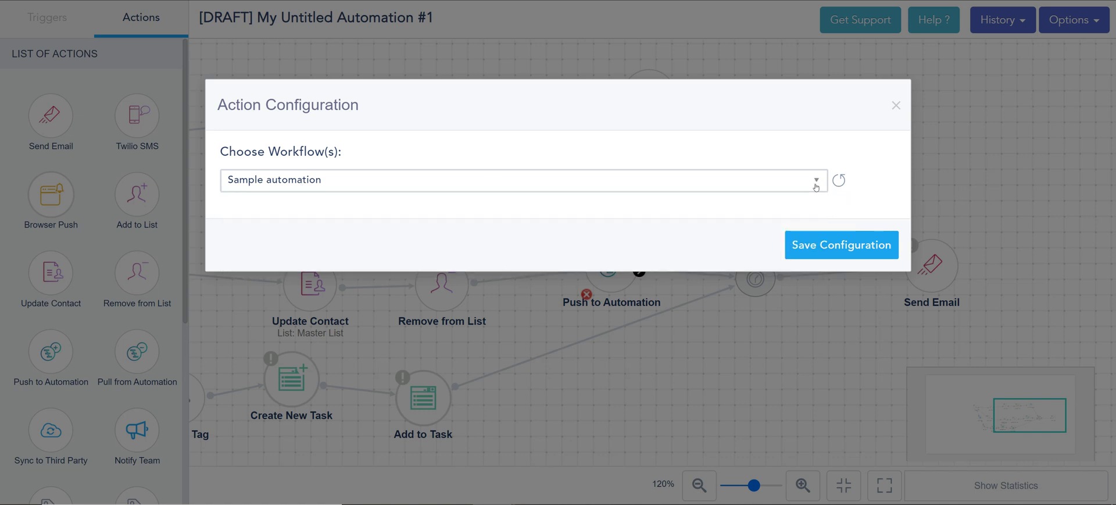
pyautogui.click(841, 245)
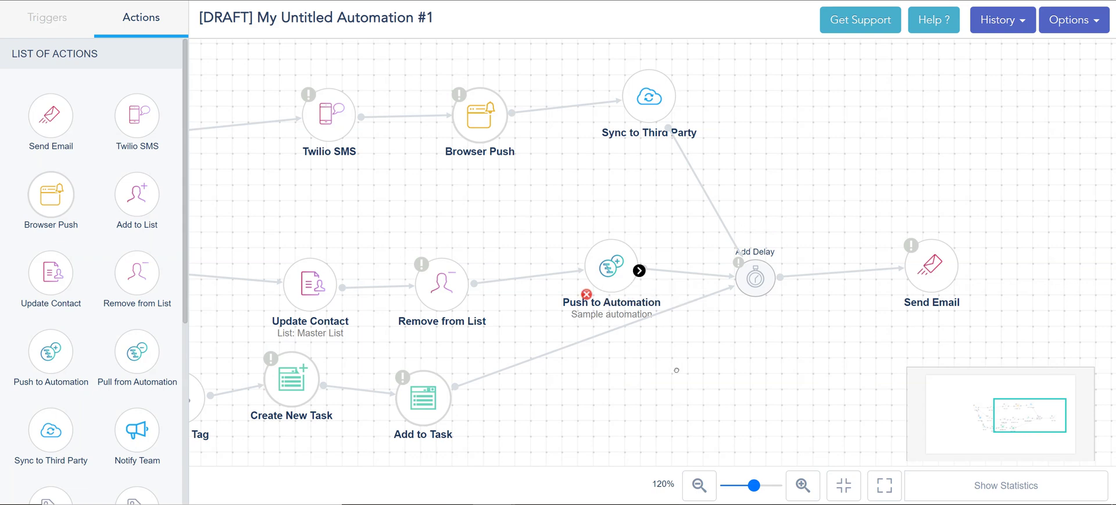
# Return to the Joined trigger, review its criteria and targeting, and close it
pyautogui.moveTo(528, 264); pyautogui.dragTo(625, 274)
pyautogui.moveTo(232, 146); pyautogui.dragTo(779, 262)
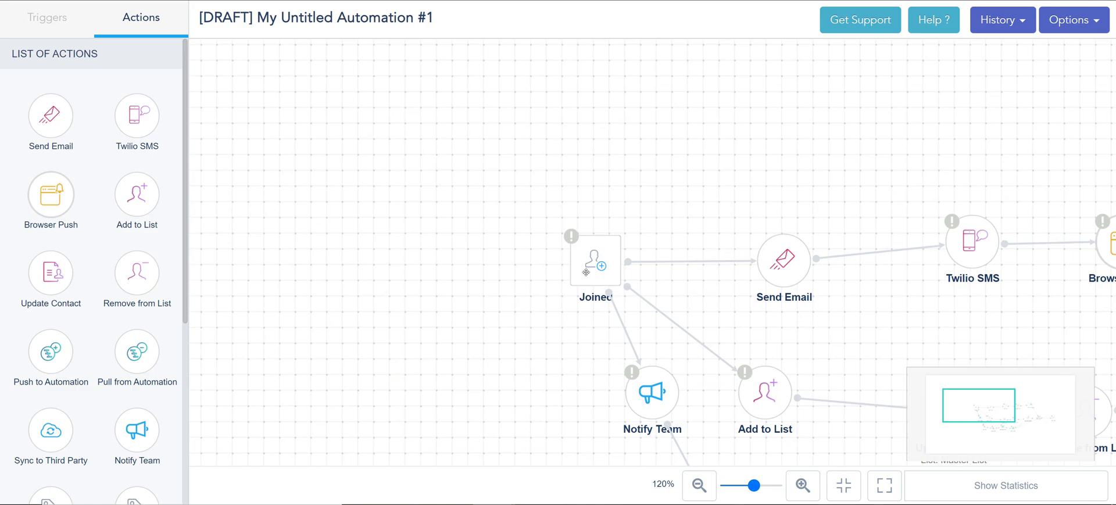
pyautogui.click(584, 272)
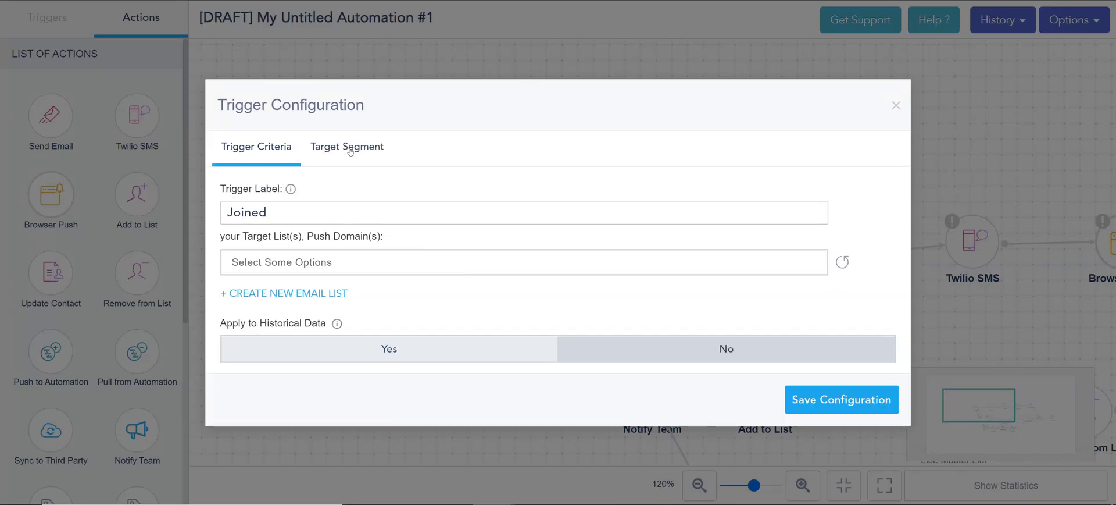
pyautogui.click(373, 163)
pyautogui.click(235, 152)
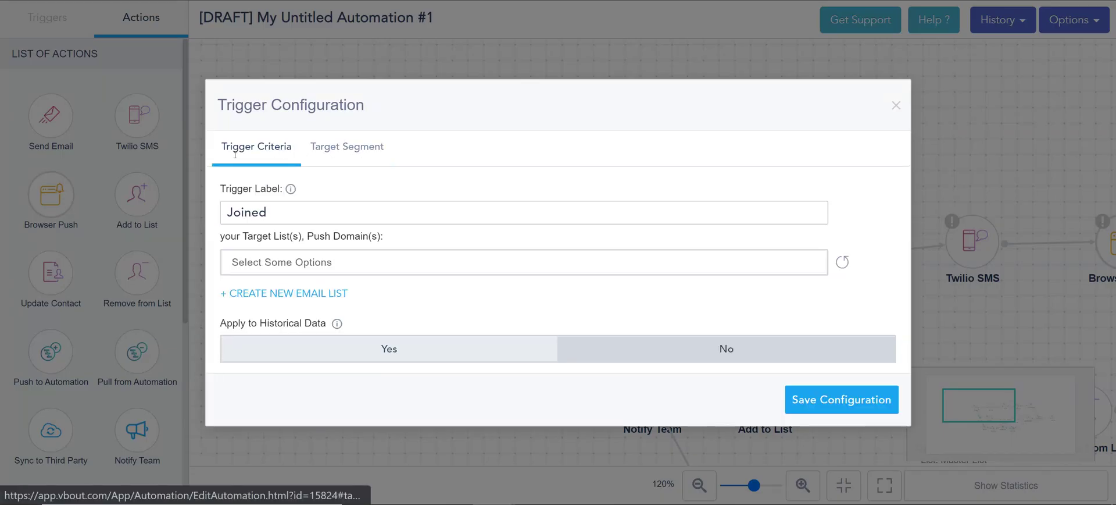
pyautogui.click(896, 105)
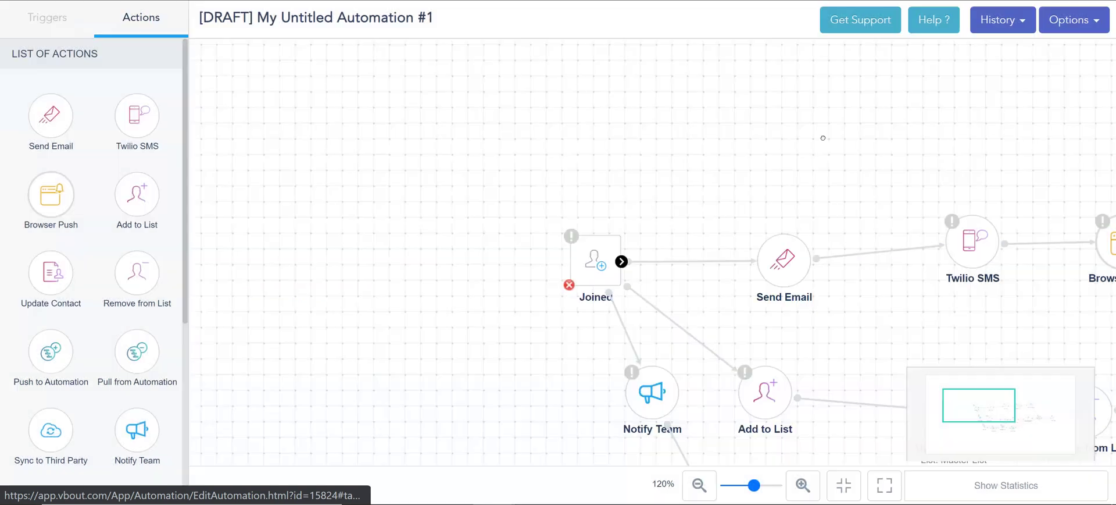
# Show the triggers list, recheck the Joined trigger's targeting, and close it unsaved
pyautogui.click(48, 19)
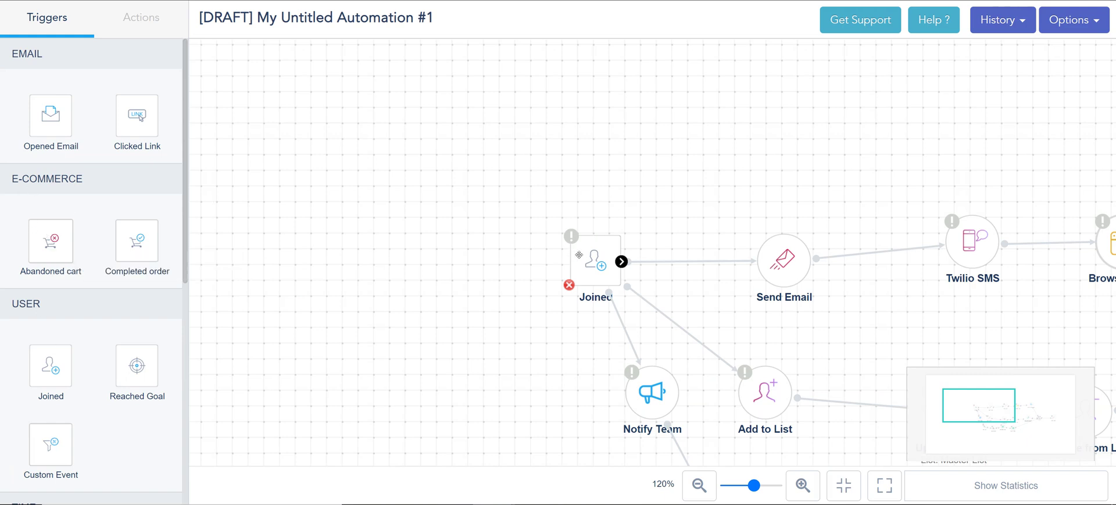
pyautogui.doubleClick(587, 256)
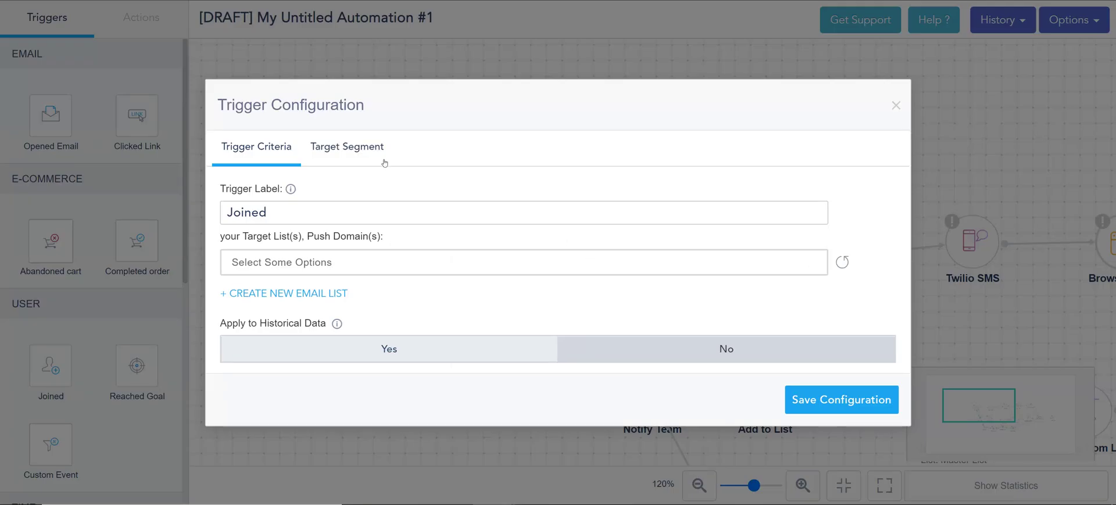
pyautogui.click(357, 149)
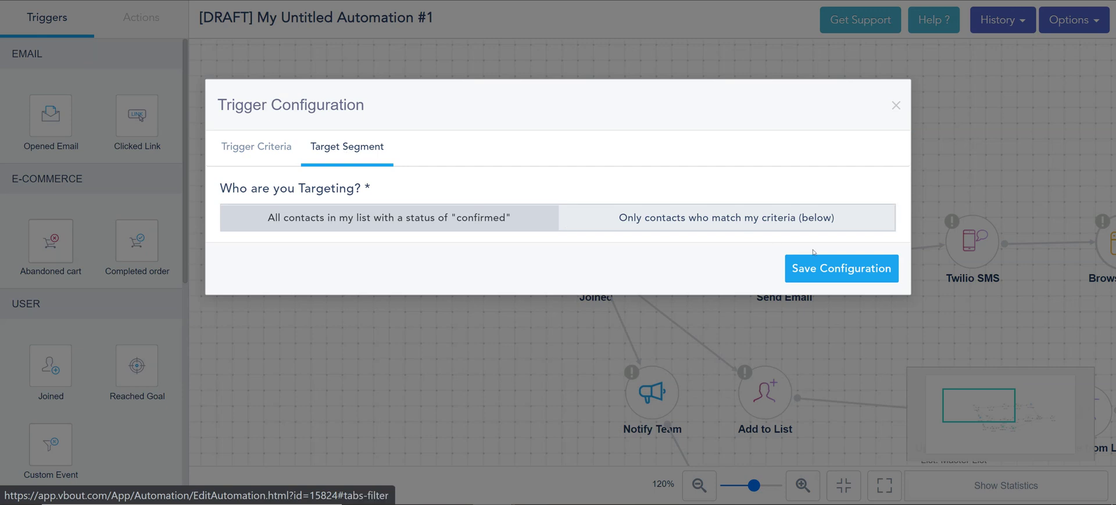
pyautogui.click(896, 106)
pyautogui.moveTo(874, 107); pyautogui.dragTo(473, 45)
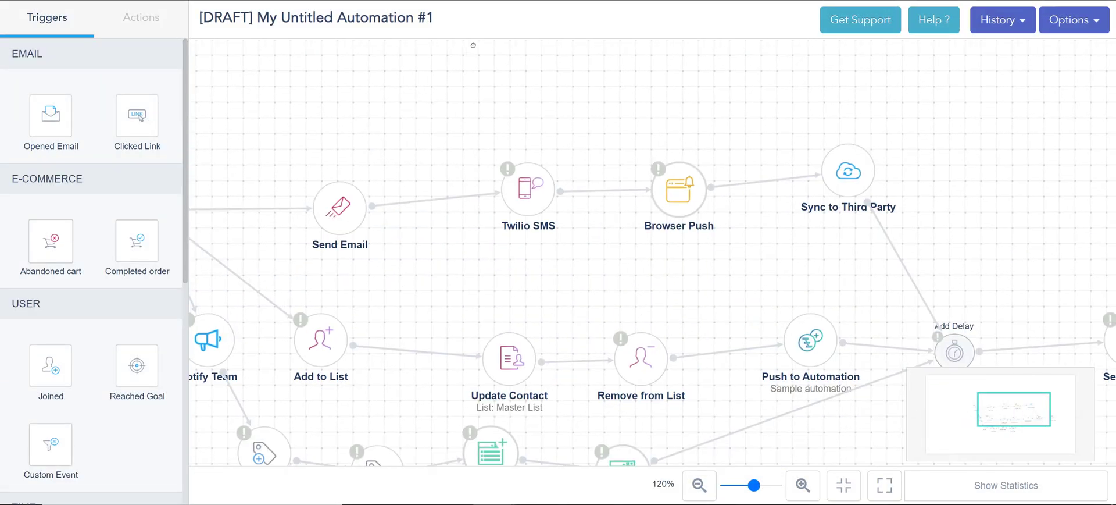
# Pan to view the whole branch layout and switch the side panel back to Actions
pyautogui.scroll(-3, 730, 274)
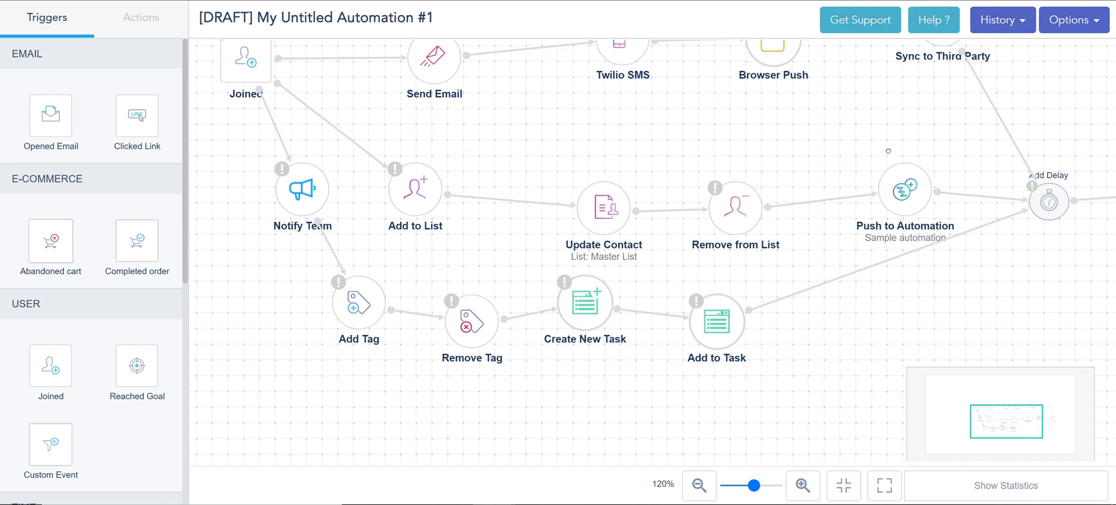
pyautogui.moveTo(878, 148); pyautogui.dragTo(910, 169)
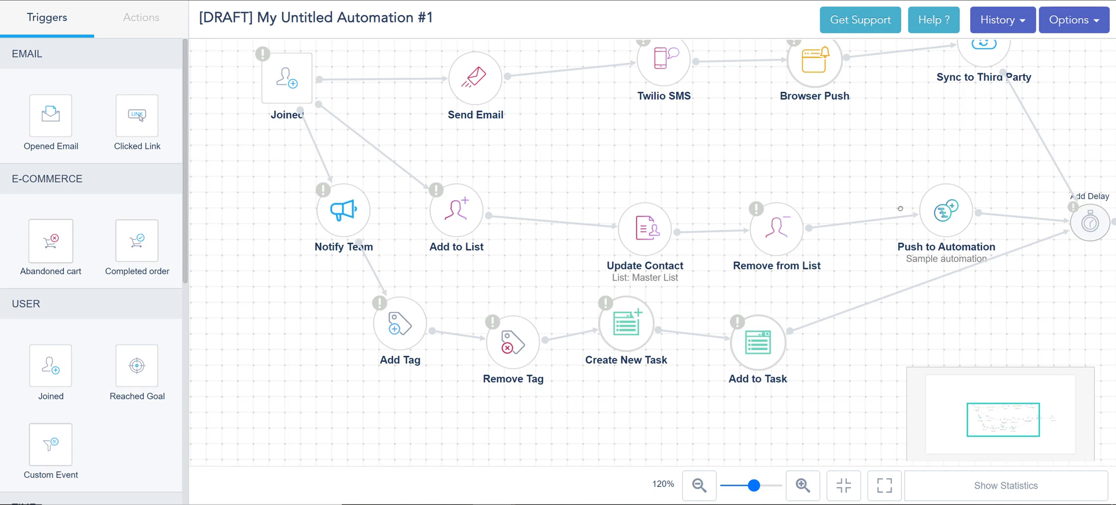
pyautogui.moveTo(909, 215)
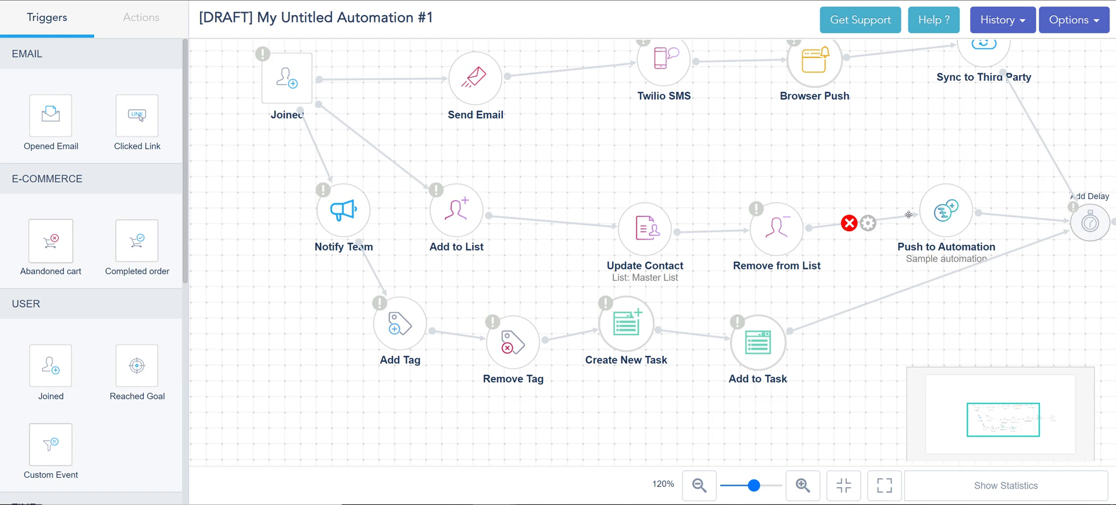
pyautogui.click(143, 17)
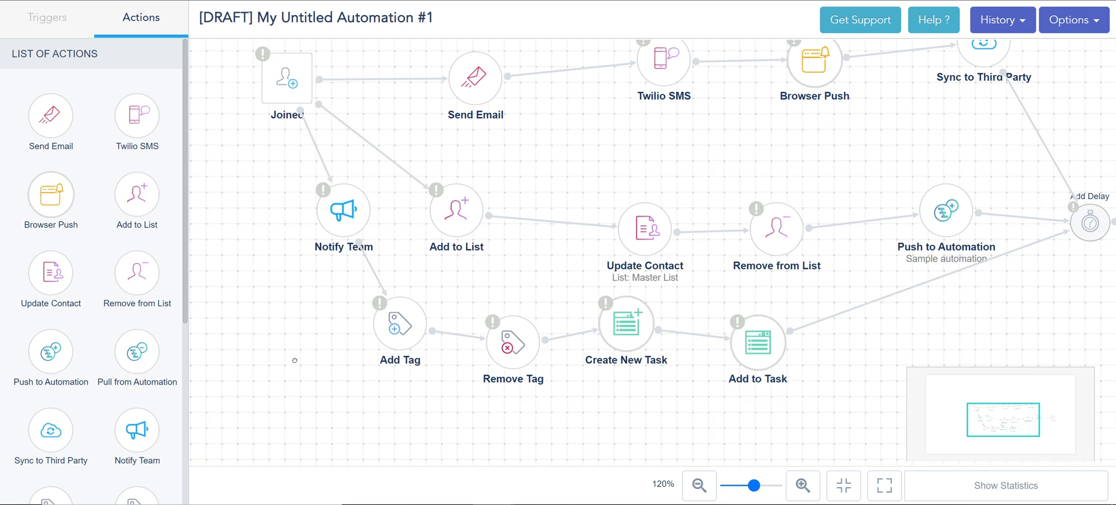
pyautogui.moveTo(316, 361); pyautogui.dragTo(356, 371)
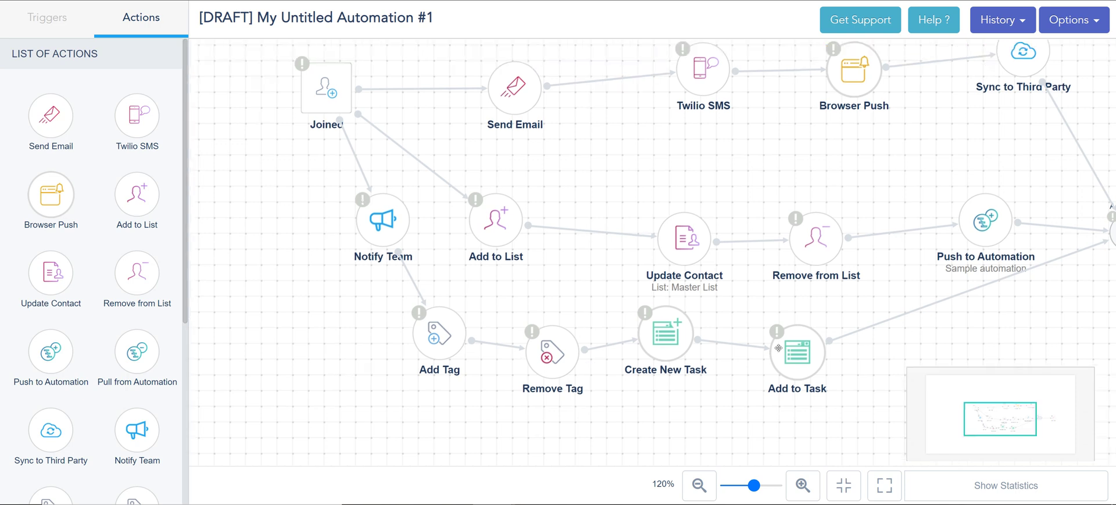
# Add three Notify Team recipients: two company e-mail addresses and one phone's SMS e-mail address
pyautogui.click(356, 245)
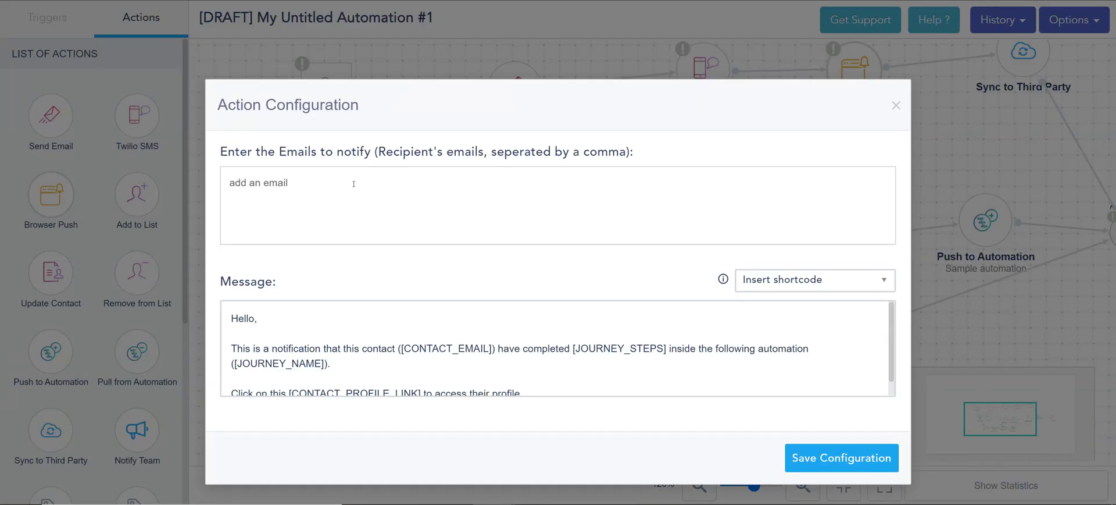
pyautogui.click(289, 180)
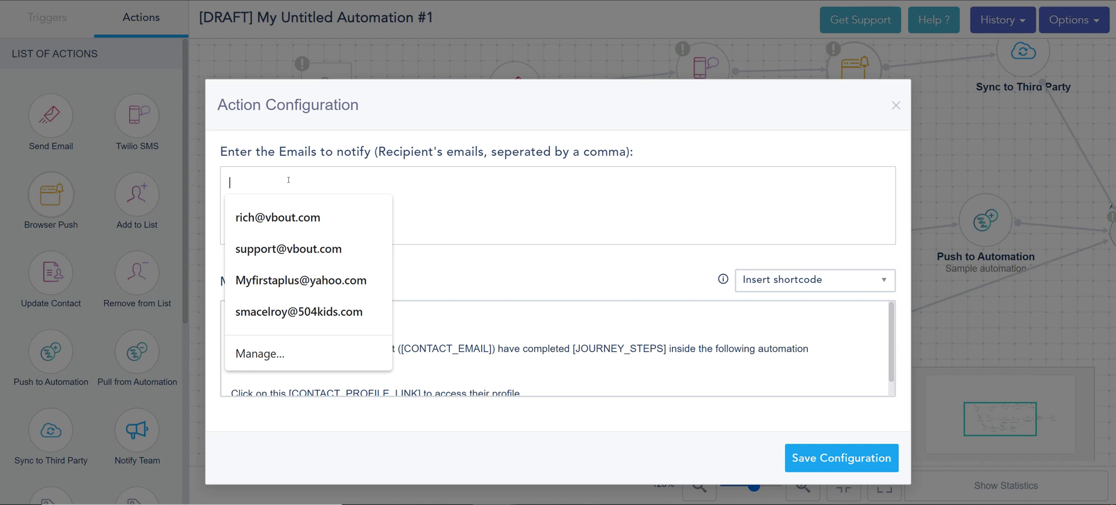
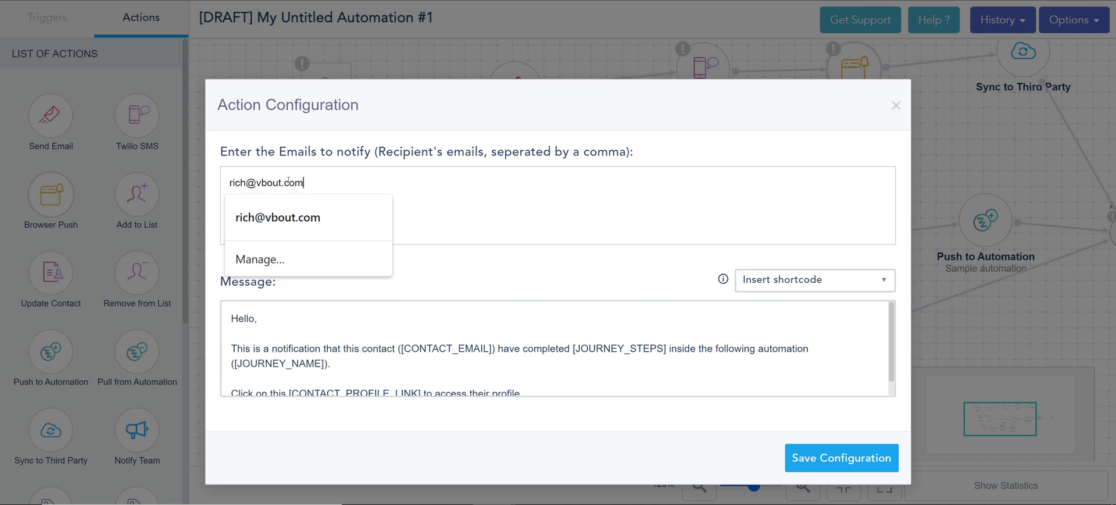
pyautogui.press('Return')
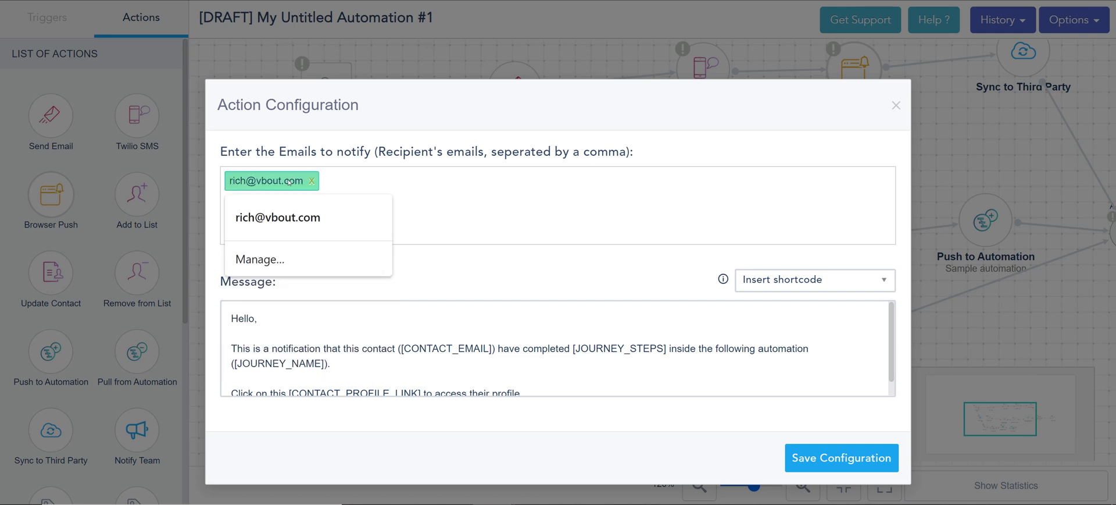
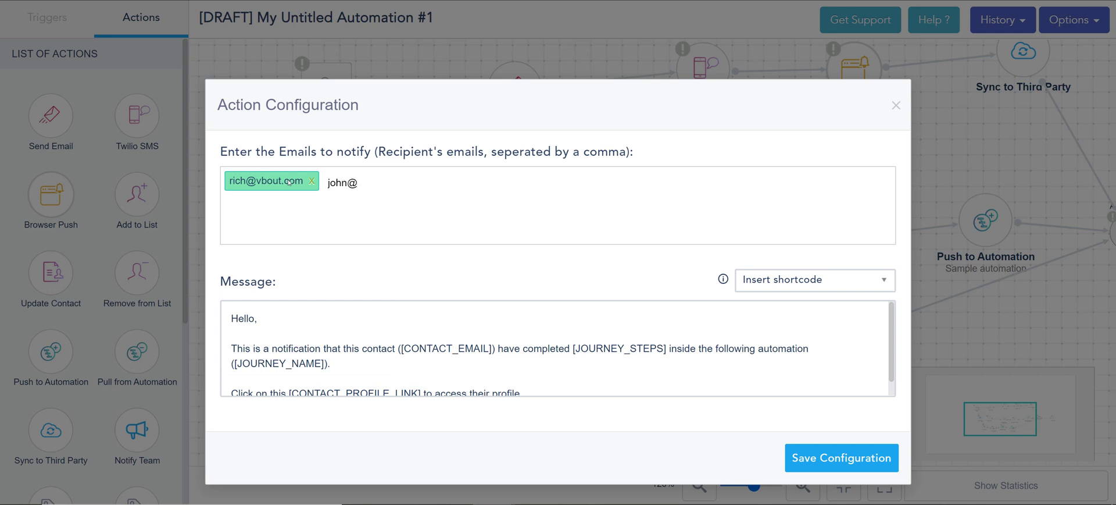
pyautogui.press('Return')
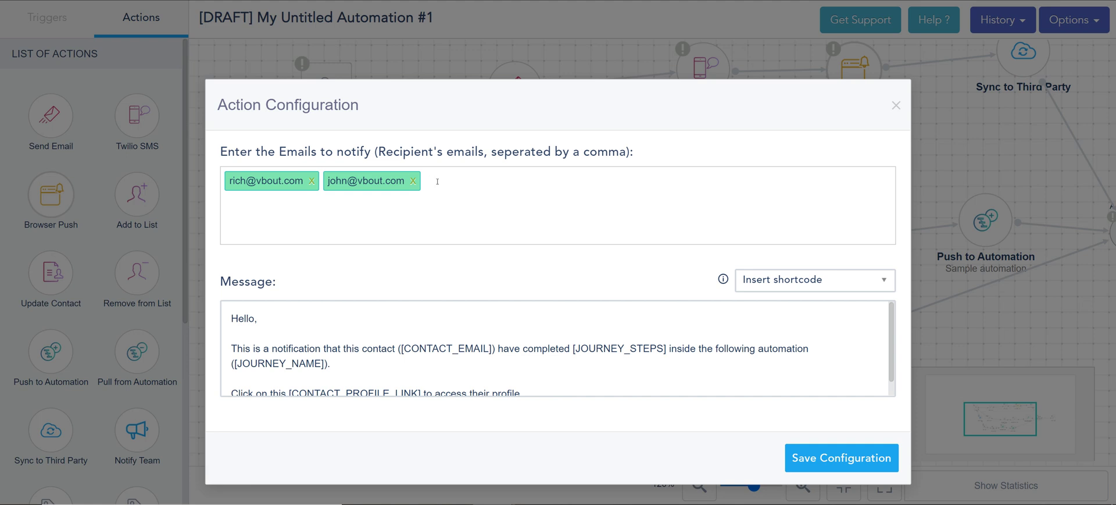
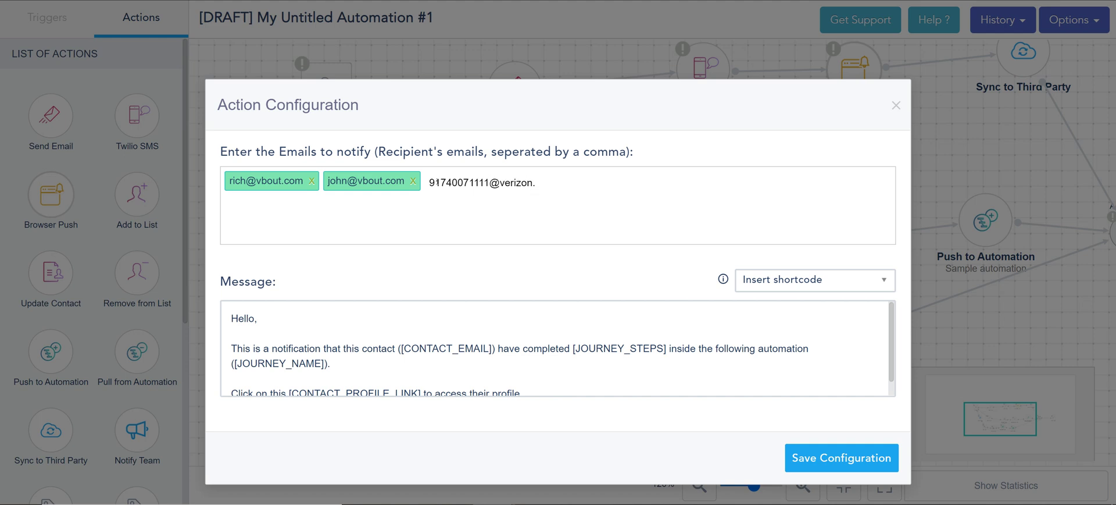
pyautogui.press('Return')
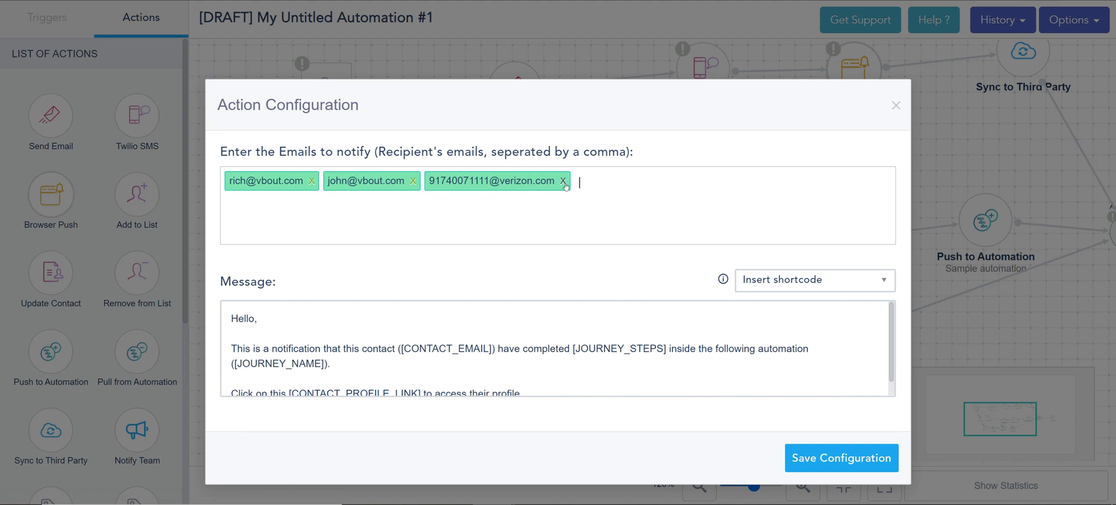
# Drop the third recipient, insert the Your Business Website shortcode into the message, and save
pyautogui.click(563, 181)
pyautogui.scroll(-1, 627, 321)
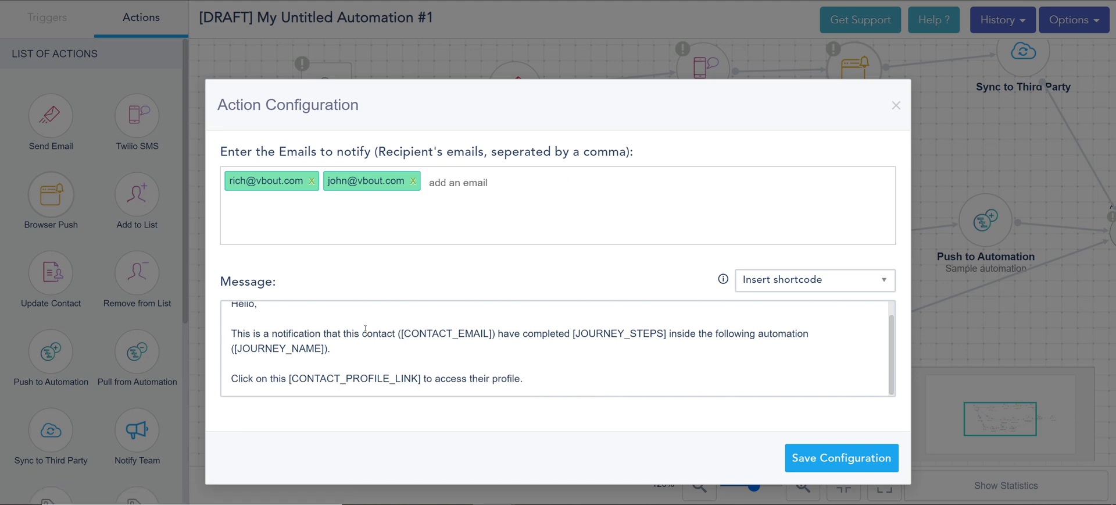
pyautogui.click(783, 285)
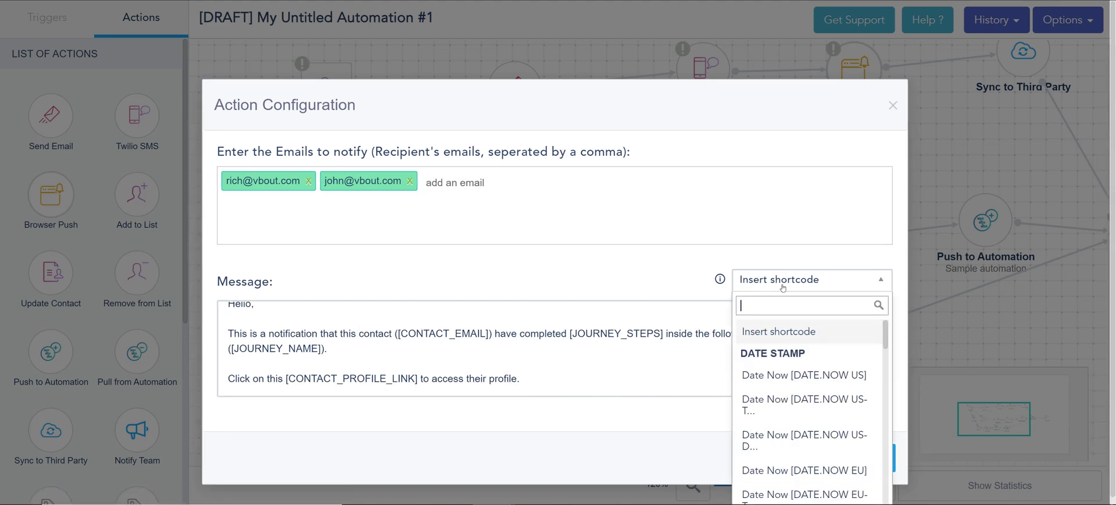
pyautogui.scroll(-10, 794, 358)
pyautogui.scroll(-2, 794, 358)
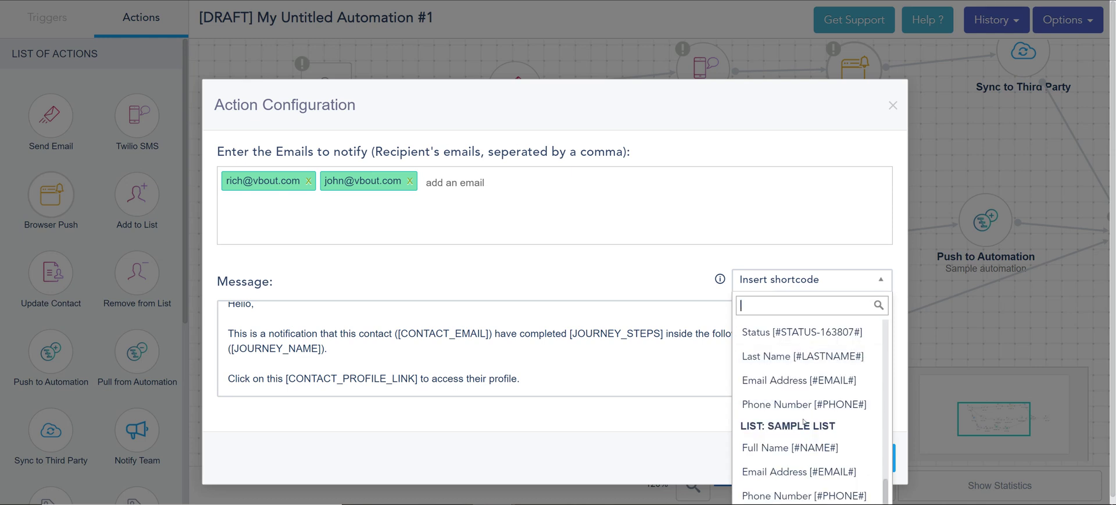
pyautogui.scroll(-3, 801, 421)
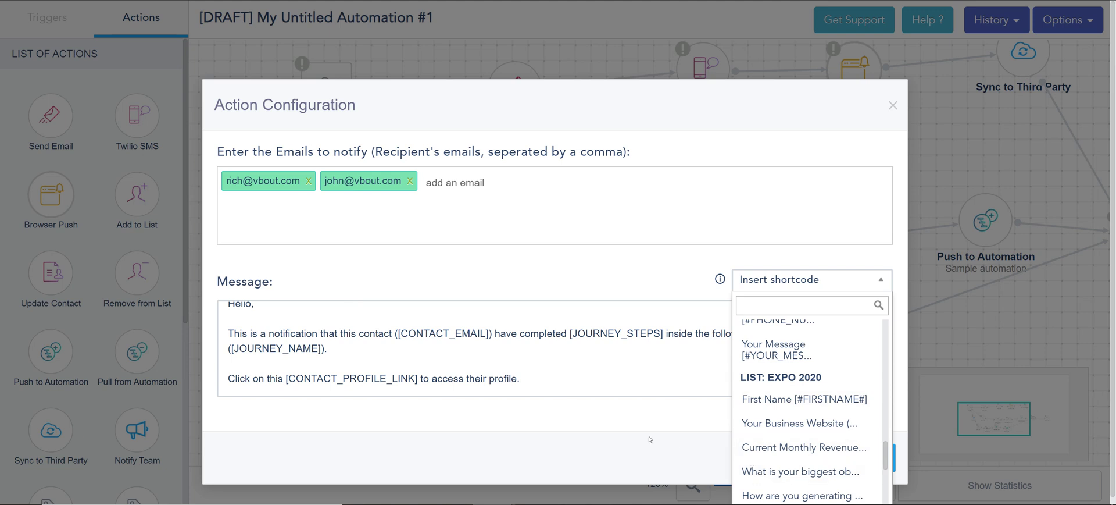
pyautogui.click(770, 431)
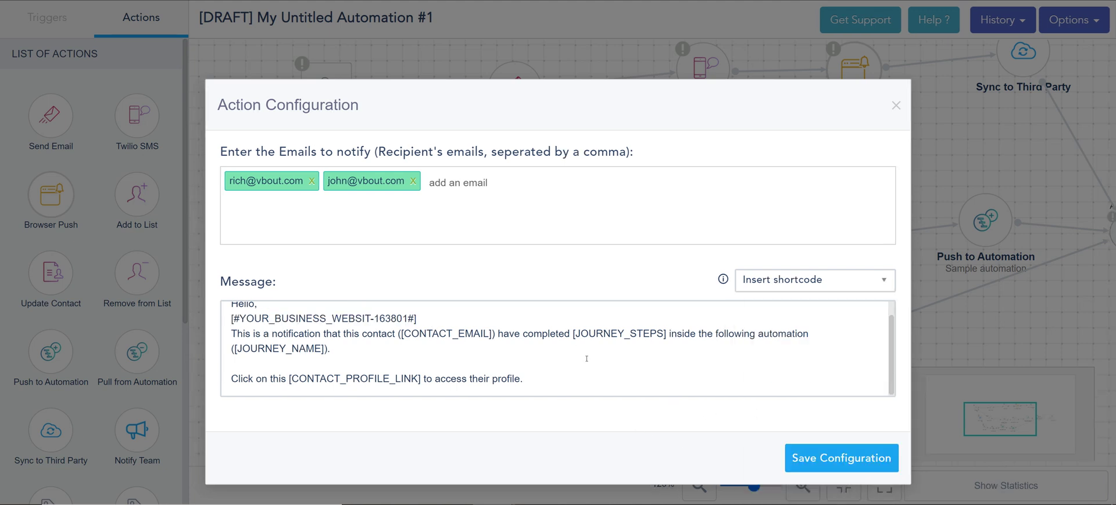
pyautogui.click(807, 452)
pyautogui.moveTo(770, 414); pyautogui.dragTo(581, 394)
# Give the Add Tag step the VIP and VIP2 tags and save it
pyautogui.click(254, 321)
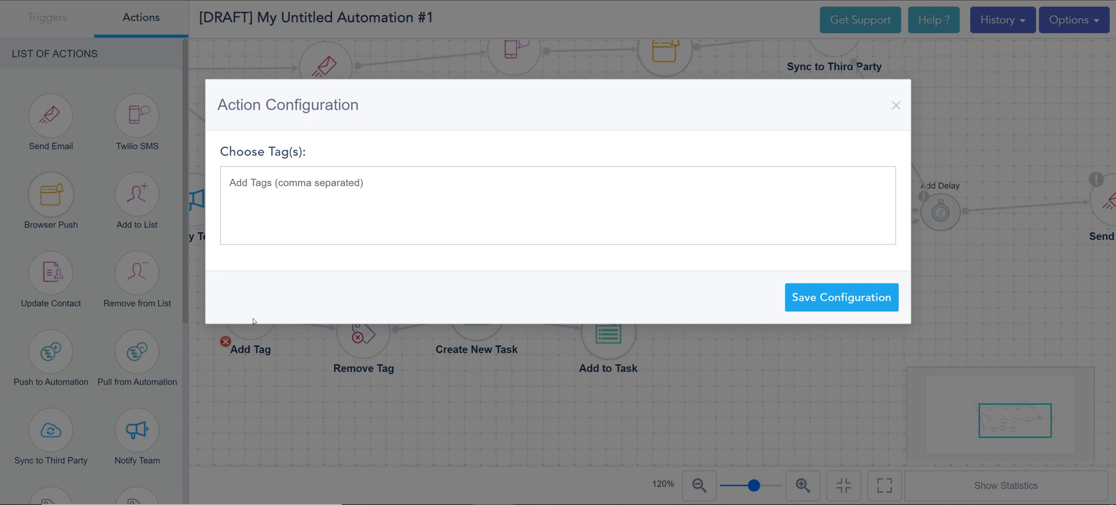
pyautogui.click(259, 182)
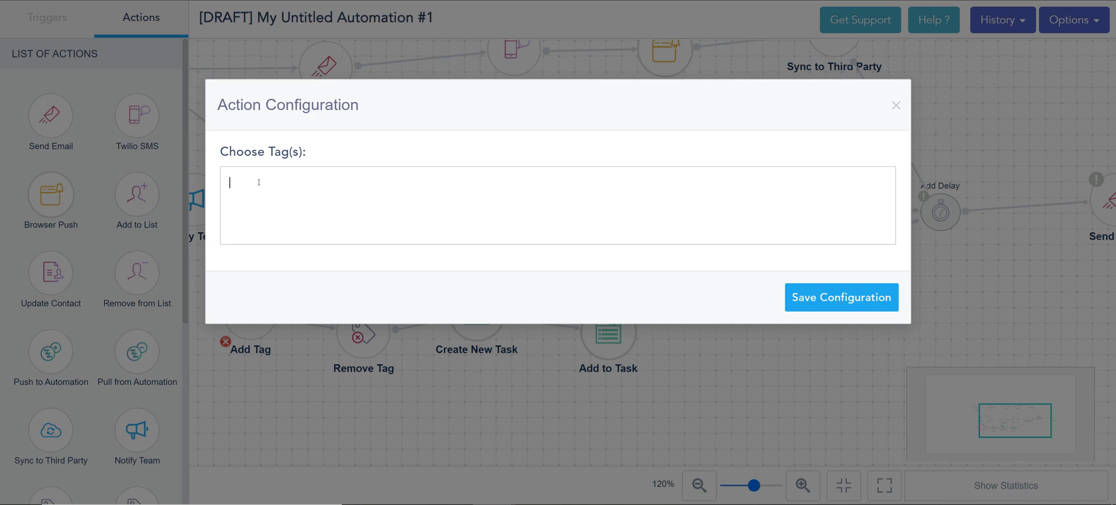
pyautogui.write('vip')
pyautogui.click(314, 206)
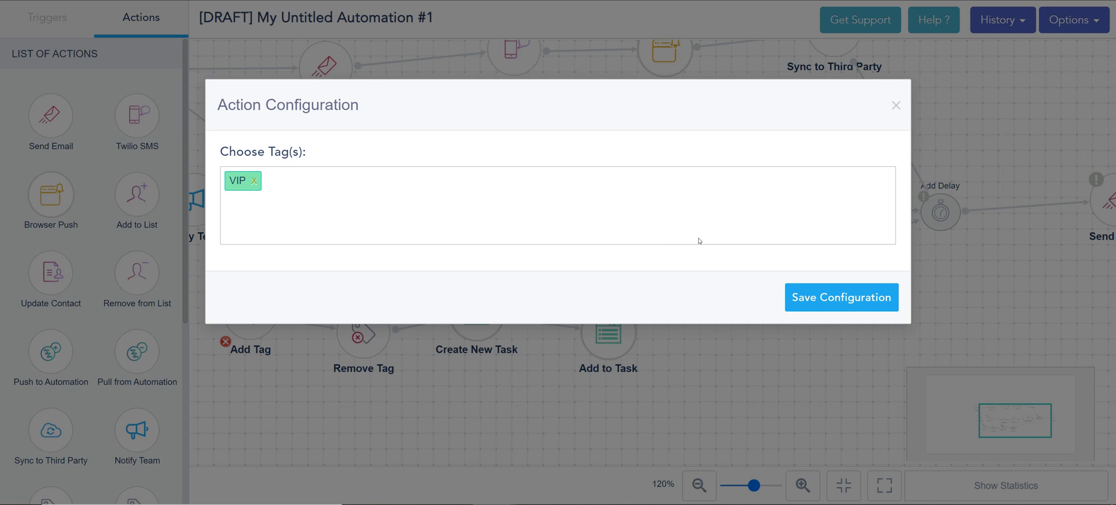
pyautogui.write('vip')
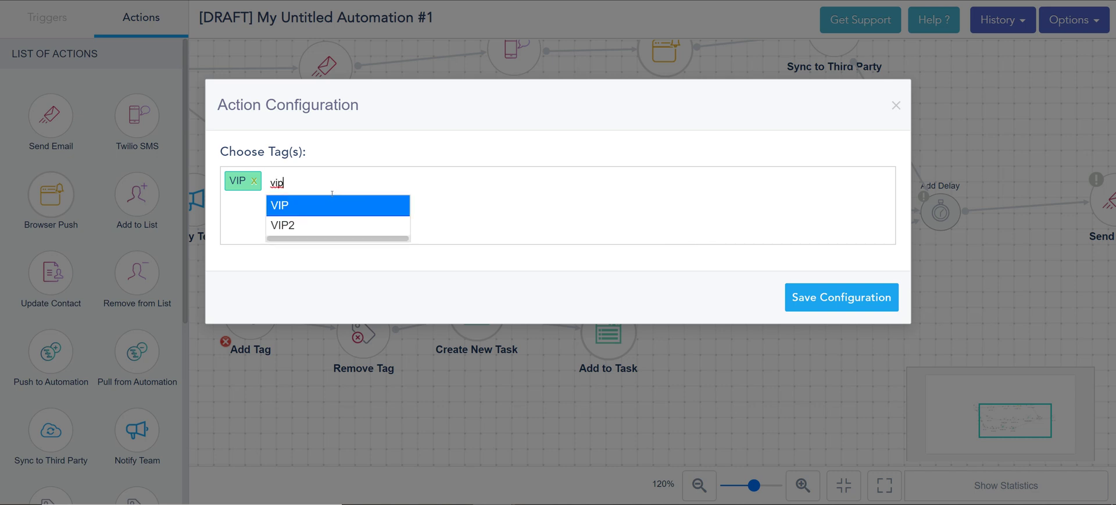
pyautogui.click(336, 228)
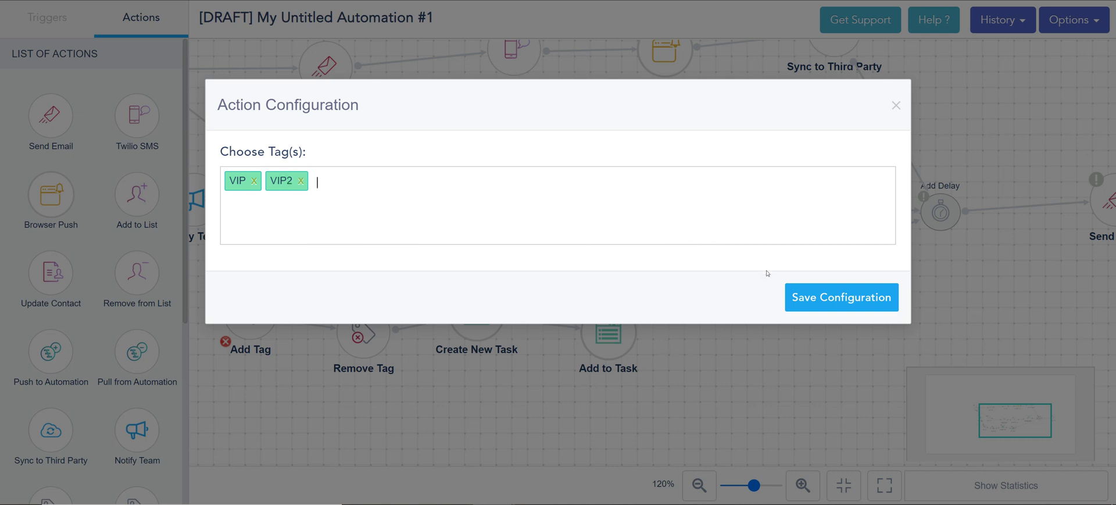
pyautogui.click(814, 298)
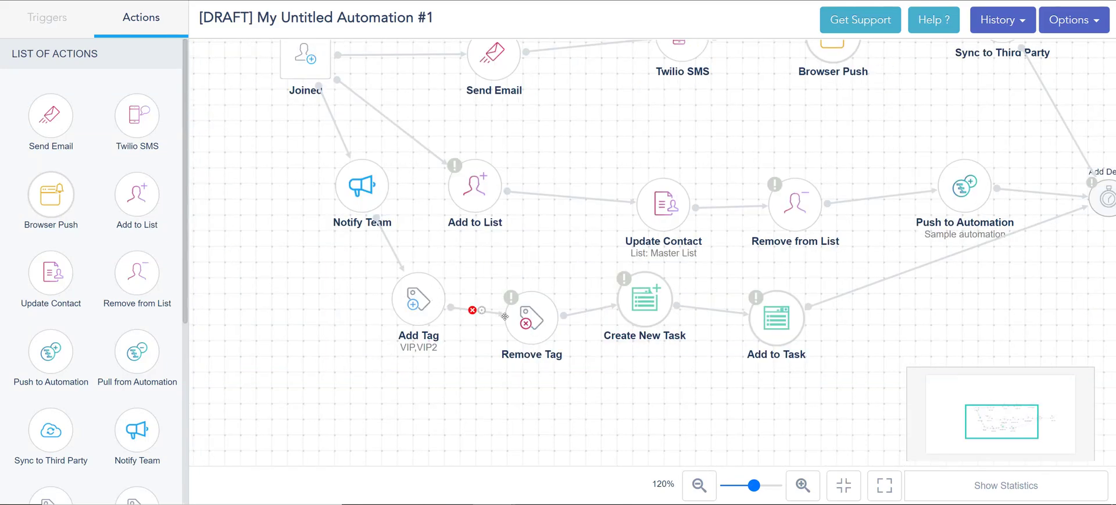
# Set the Remove Tag step to remove the VIP tag and save it
pyautogui.click(528, 317)
pyautogui.click(335, 190)
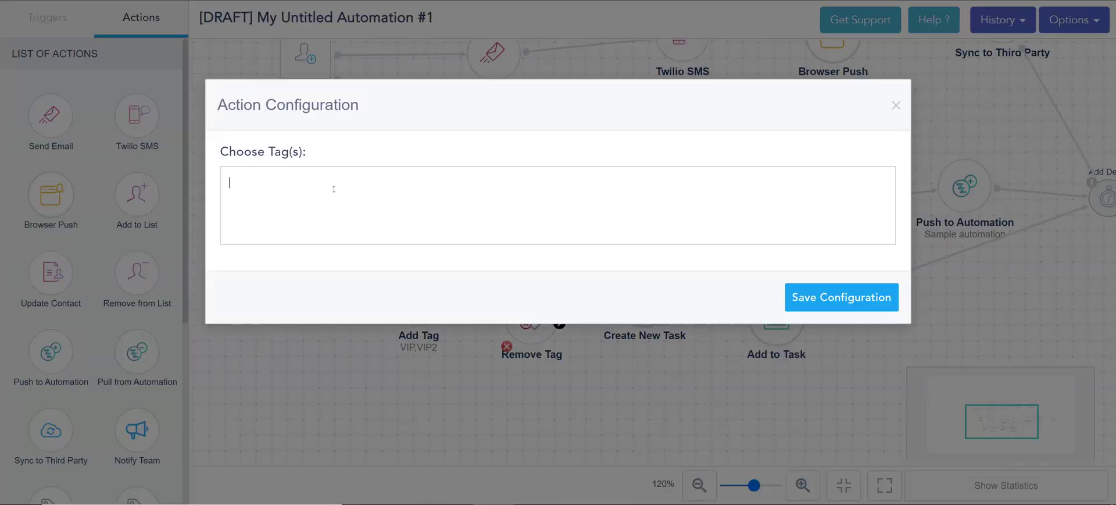
pyautogui.write('vip')
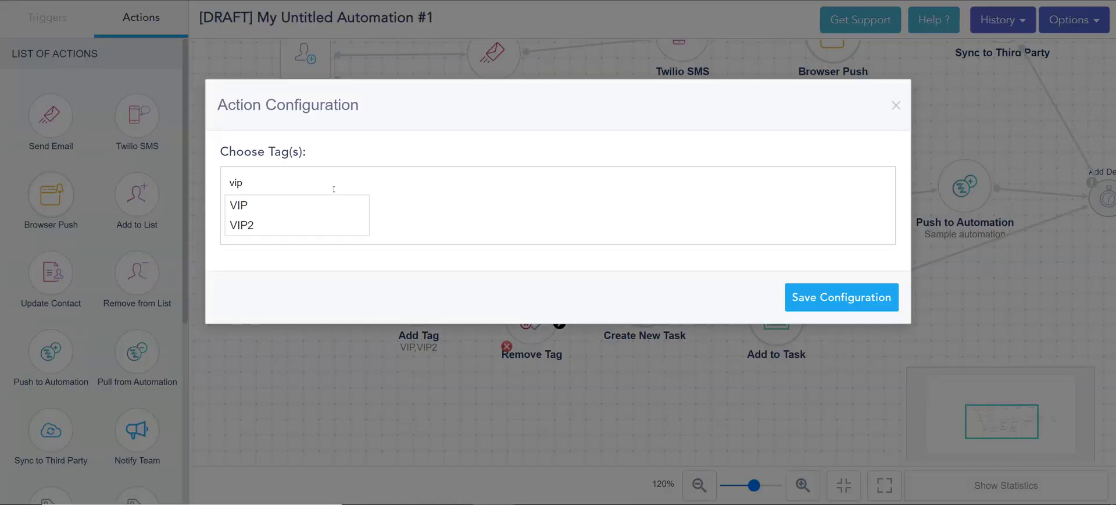
pyautogui.click(334, 207)
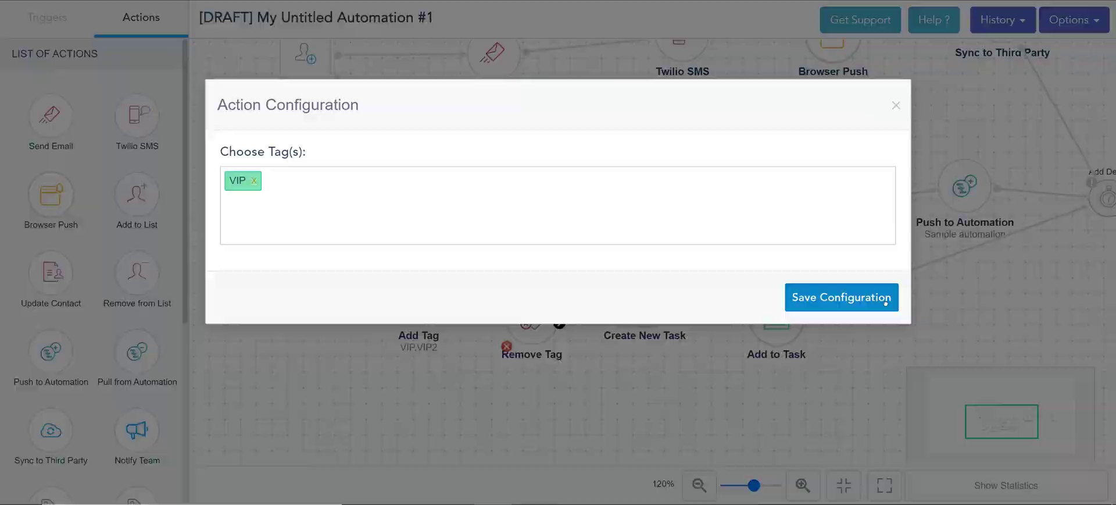
pyautogui.click(887, 303)
# Add Test record as a third tag on the Add Tag step and save
pyautogui.doubleClick(431, 303)
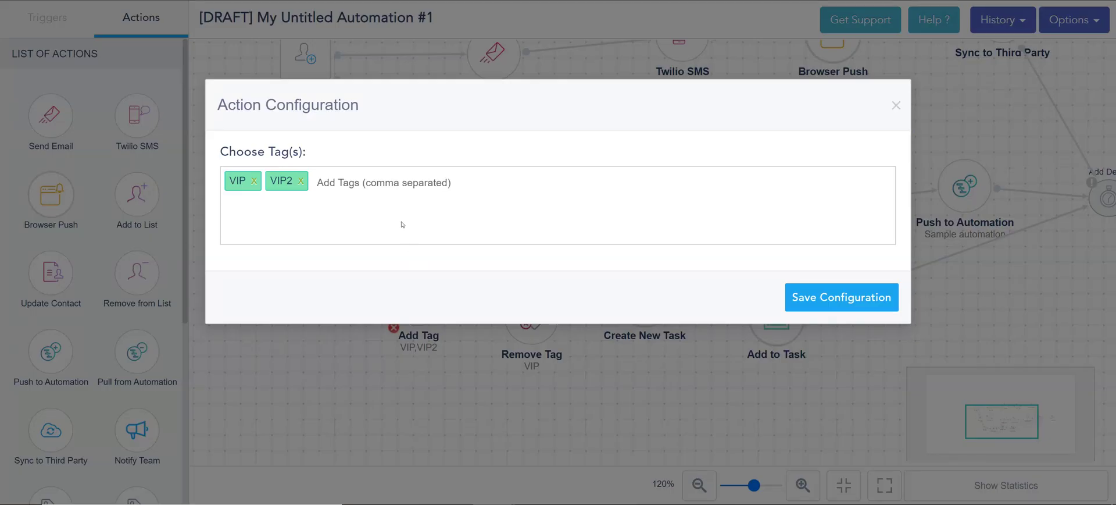
pyautogui.click(366, 178)
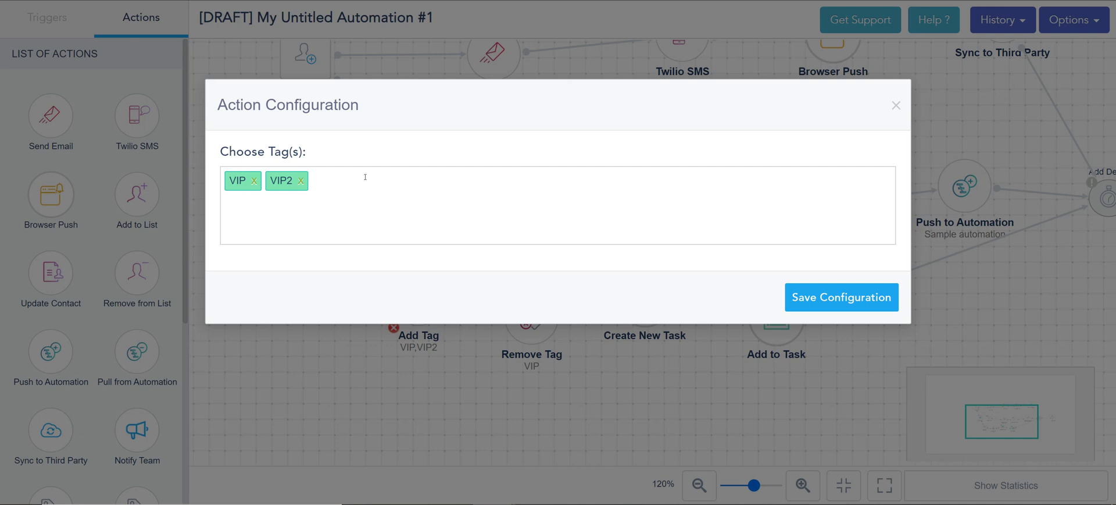
pyautogui.write('Test record')
pyautogui.press('Return')
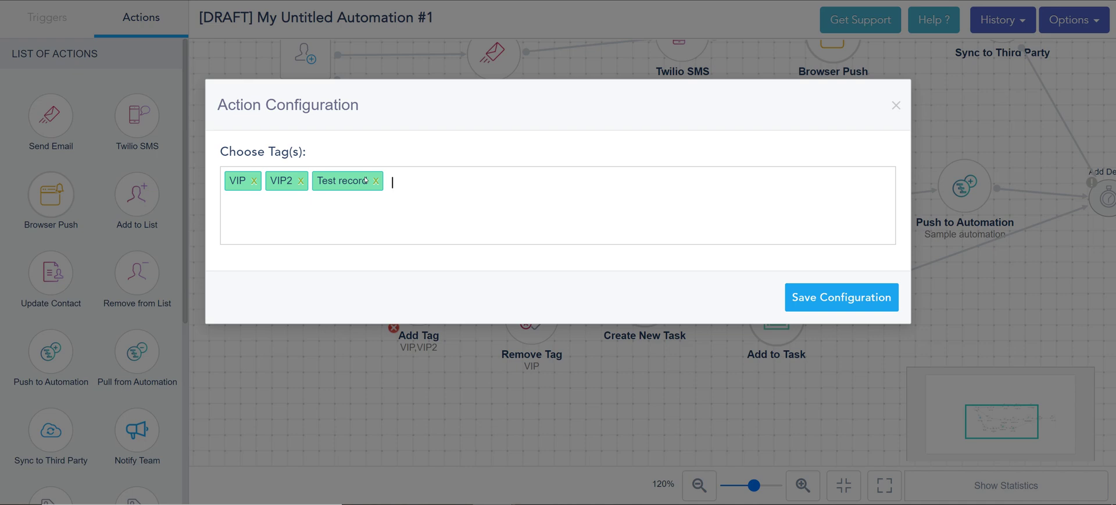
pyautogui.click(845, 295)
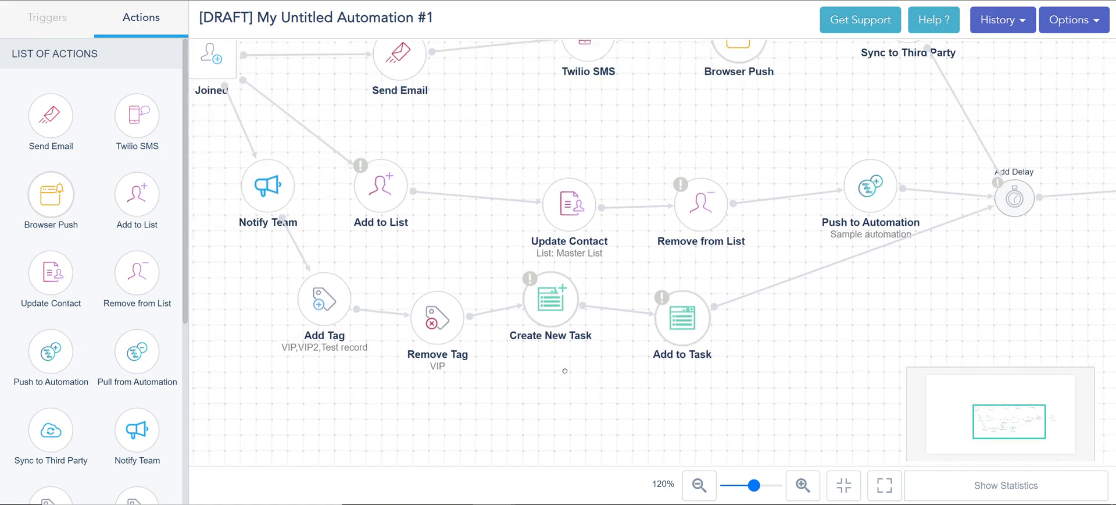
# Name the Create New Task step '[#FULL_NAME-142312#] deal' using the earlier suggestion, inserting no shortcode
pyautogui.doubleClick(552, 300)
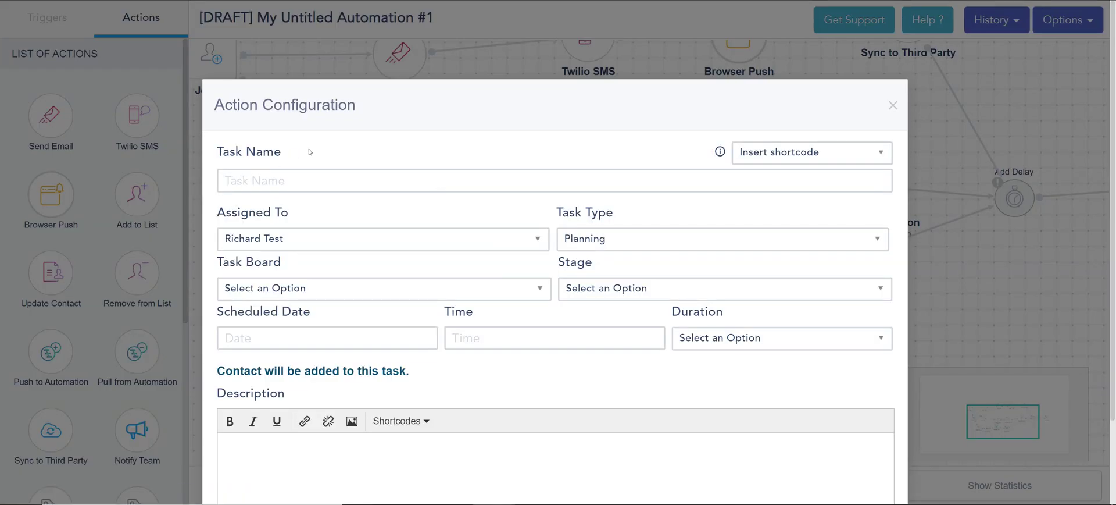
pyautogui.click(383, 180)
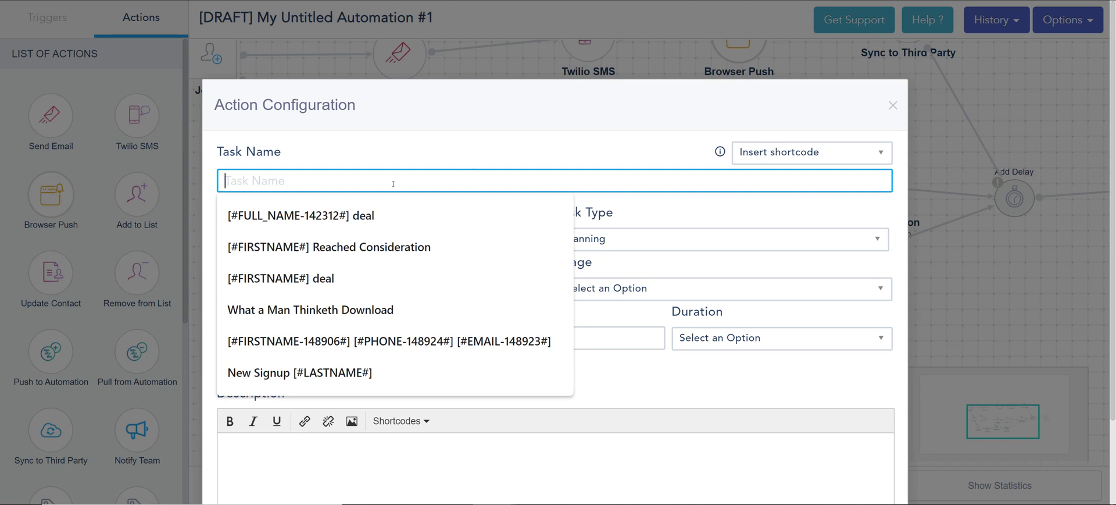
pyautogui.click(275, 203)
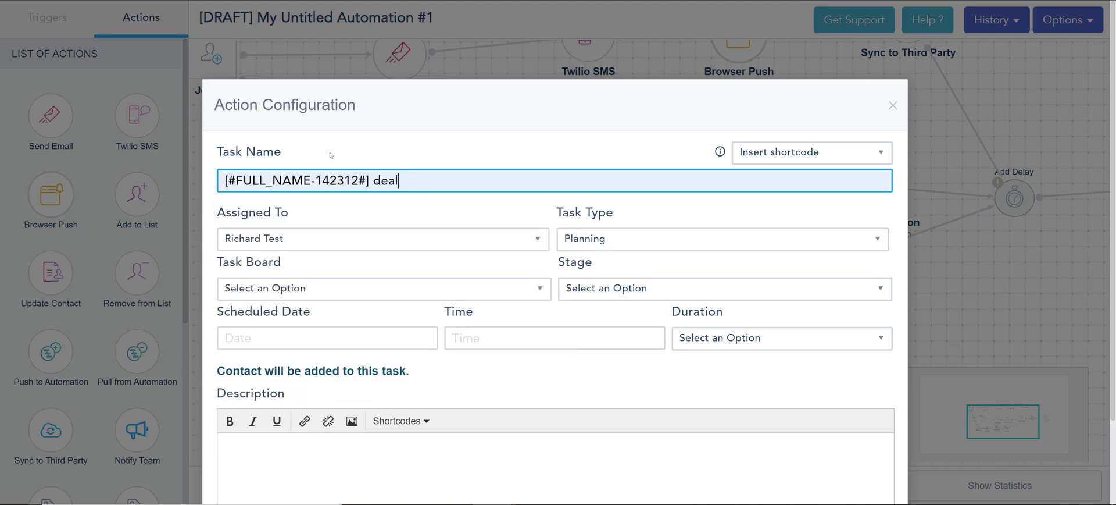
pyautogui.moveTo(303, 106); pyautogui.dragTo(400, 133)
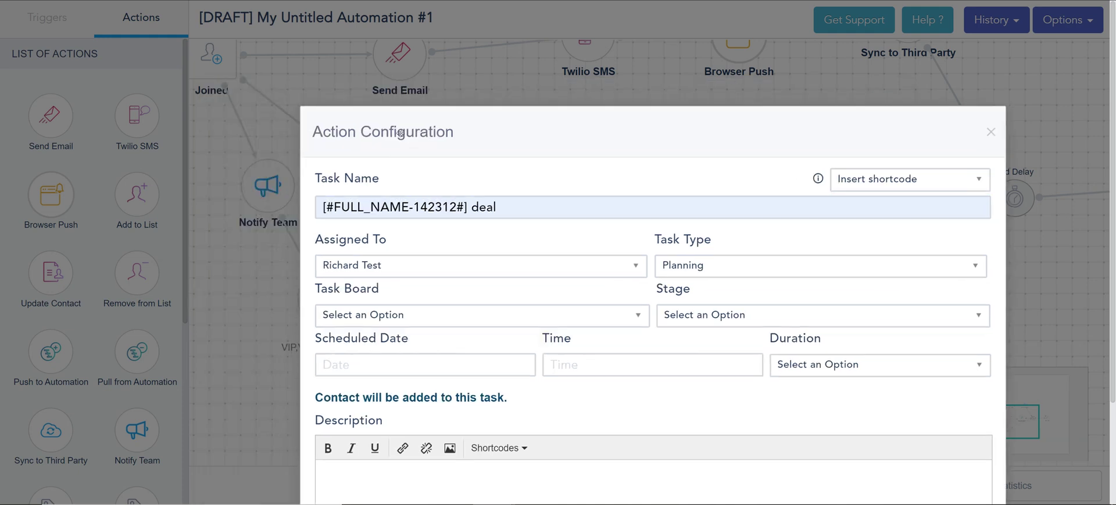
pyautogui.click(849, 180)
pyautogui.scroll(-10, 936, 280)
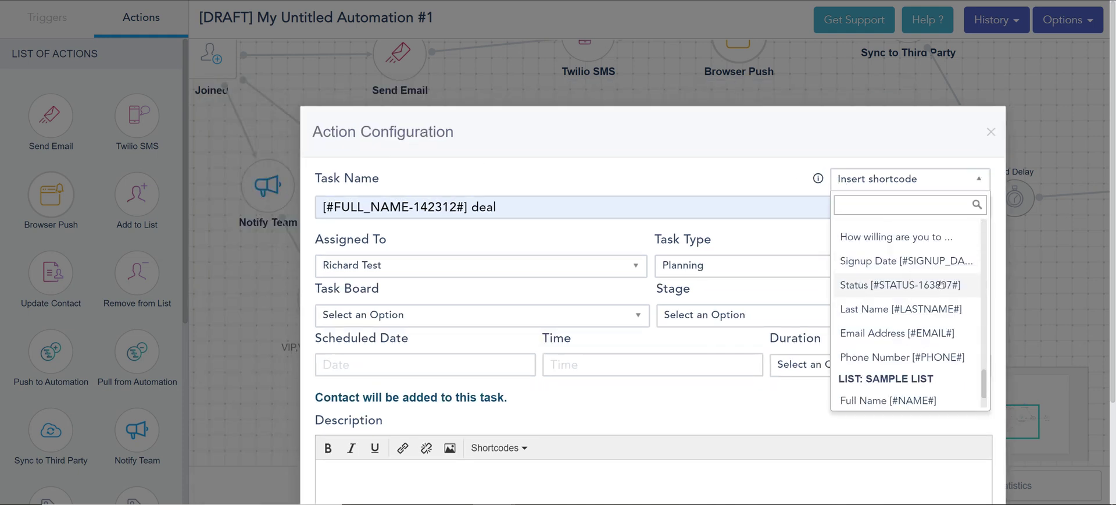
pyautogui.scroll(-2, 941, 284)
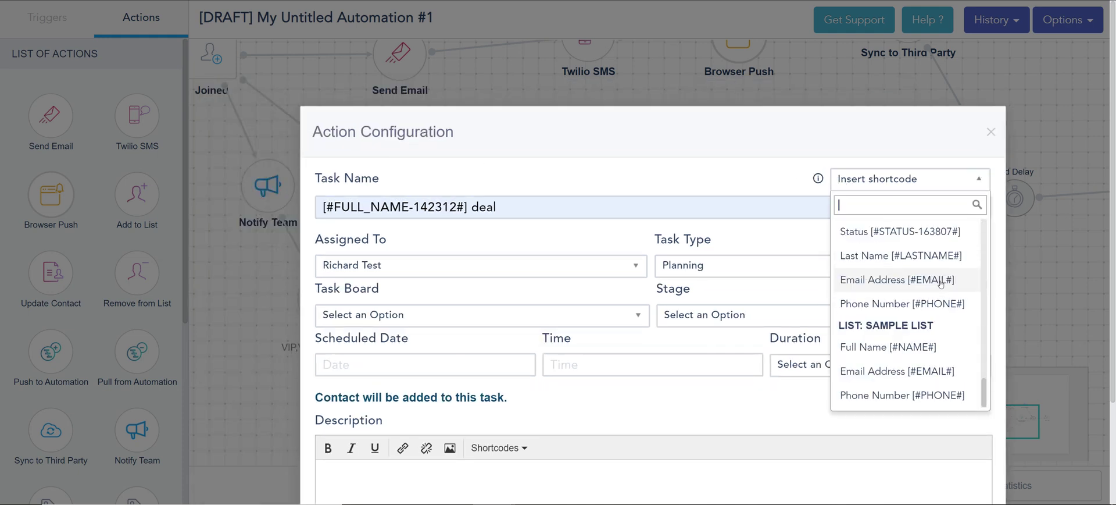
pyautogui.click(573, 174)
# Keep the current assignee and set the task type to Deal
pyautogui.click(383, 265)
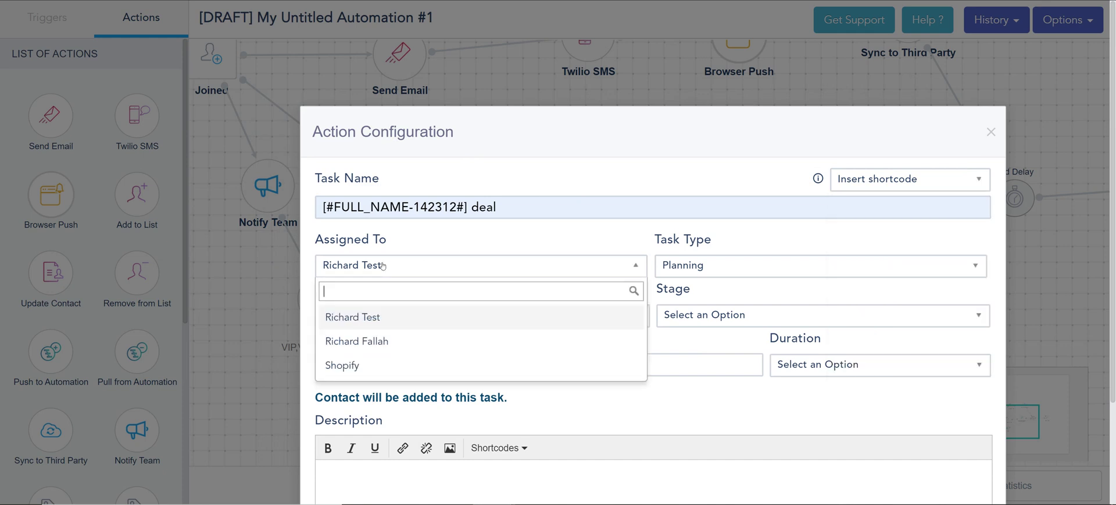
pyautogui.click(383, 265)
pyautogui.click(710, 262)
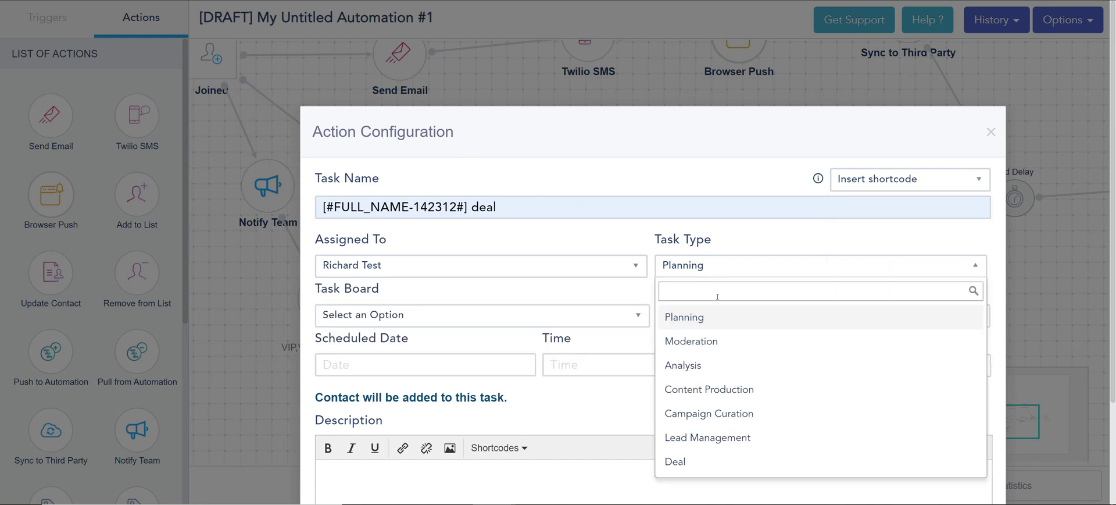
pyautogui.click(671, 461)
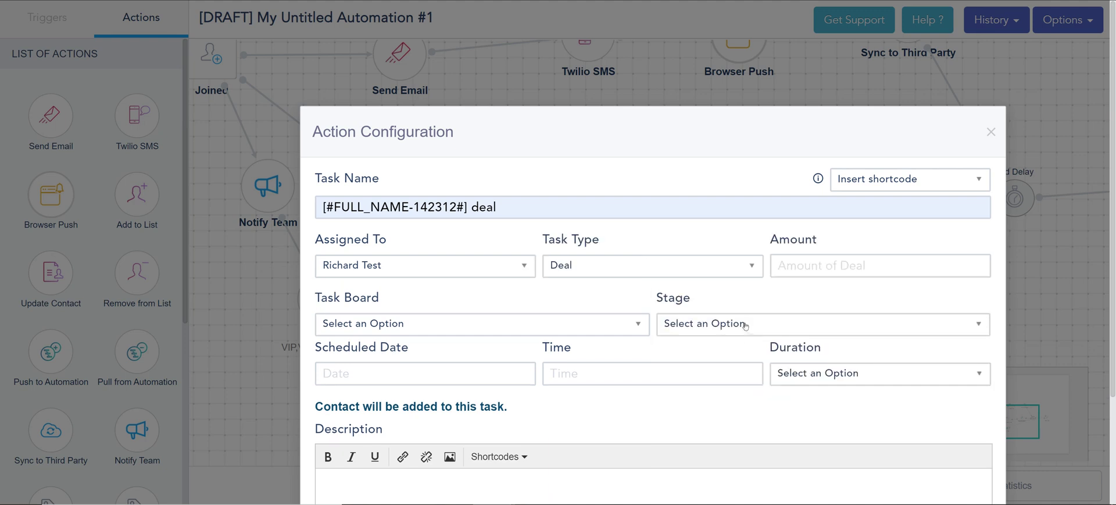
pyautogui.click(803, 266)
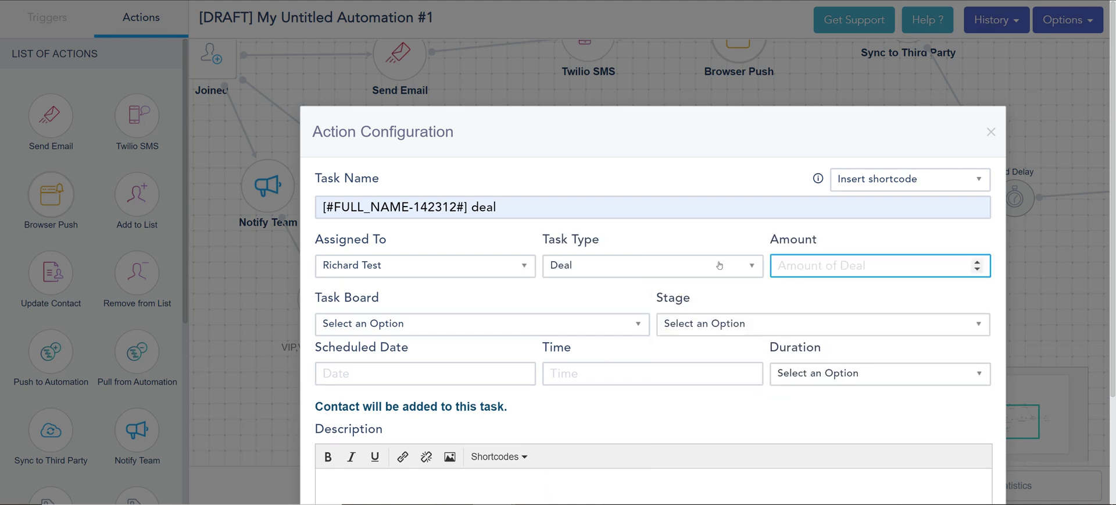
pyautogui.click(698, 257)
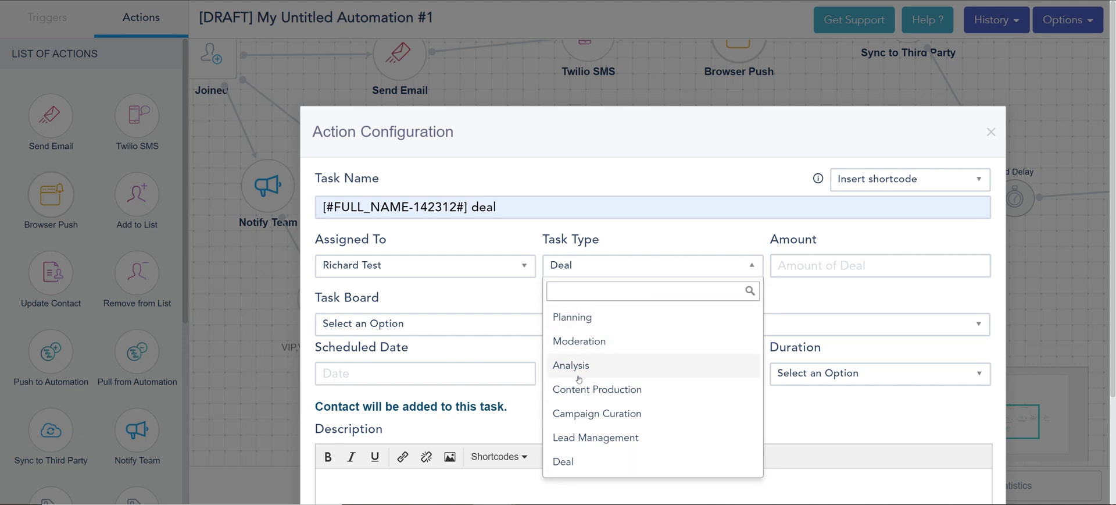
pyautogui.click(406, 303)
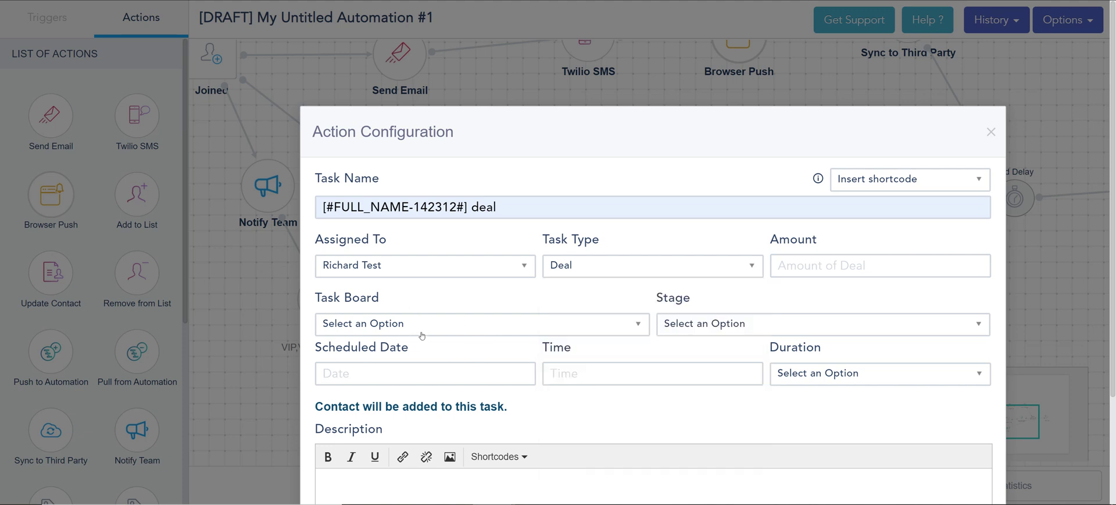
# Review the task board and stage options, leaving the scheduled date unset
pyautogui.click(414, 326)
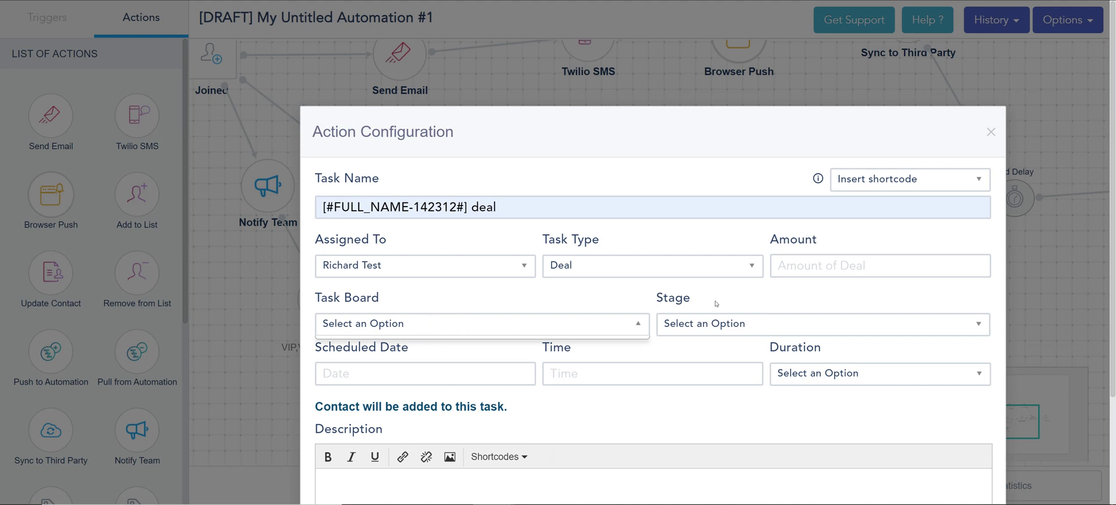
pyautogui.click(725, 324)
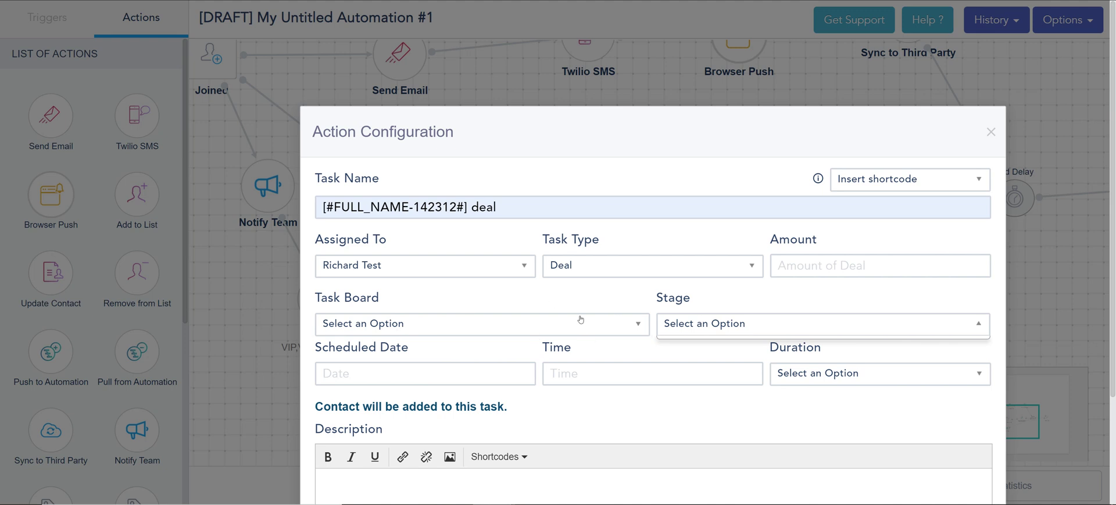
pyautogui.click(394, 371)
pyautogui.click(509, 410)
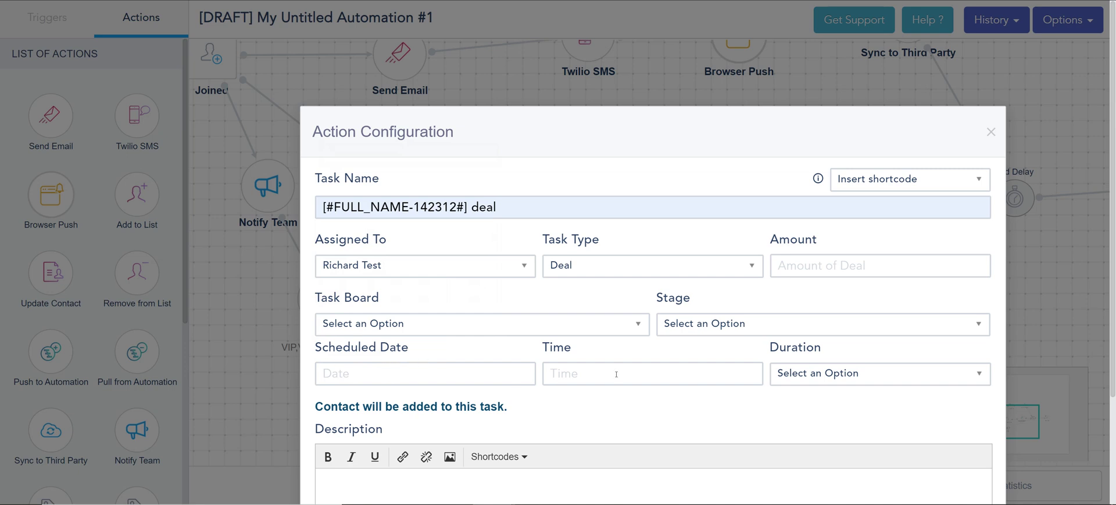
pyautogui.scroll(-3, 703, 326)
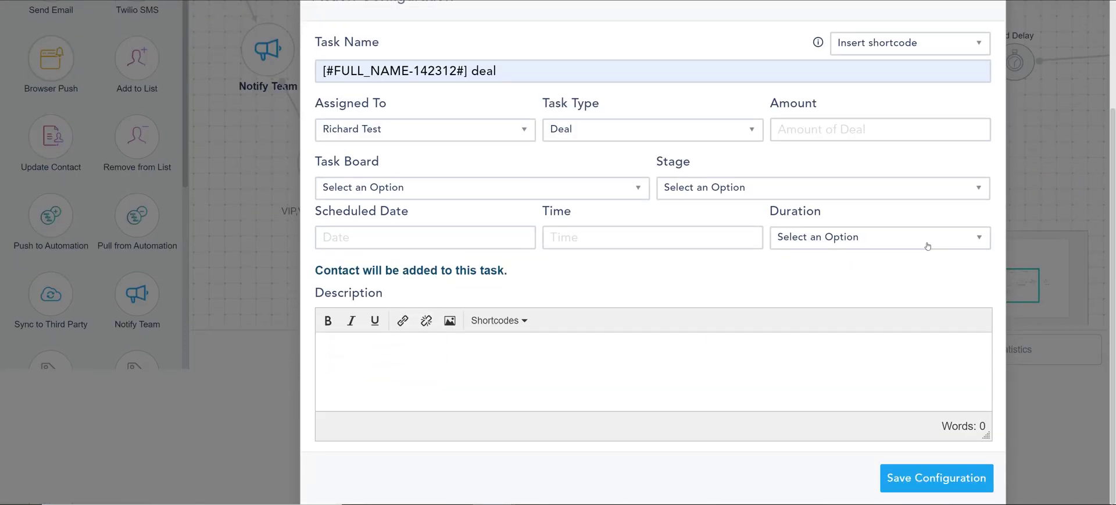
pyautogui.click(933, 236)
pyautogui.click(803, 314)
pyautogui.click(552, 344)
pyautogui.write('@')
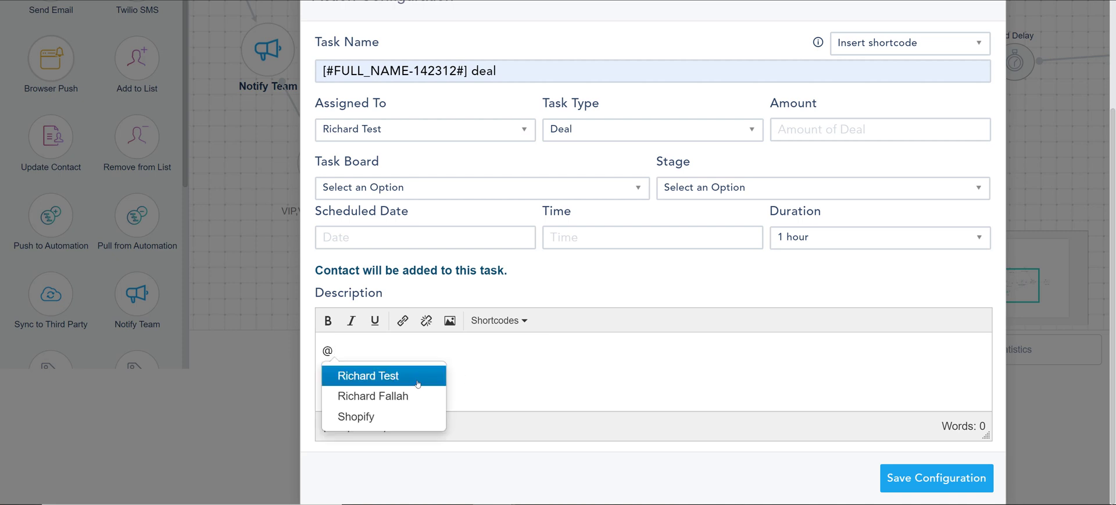
pyautogui.click(407, 396)
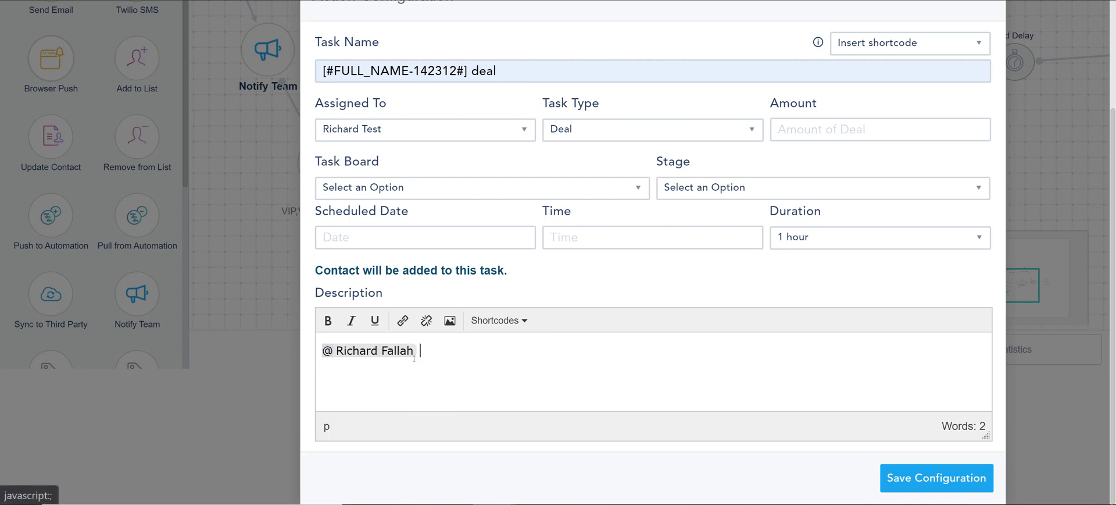
pyautogui.click(895, 471)
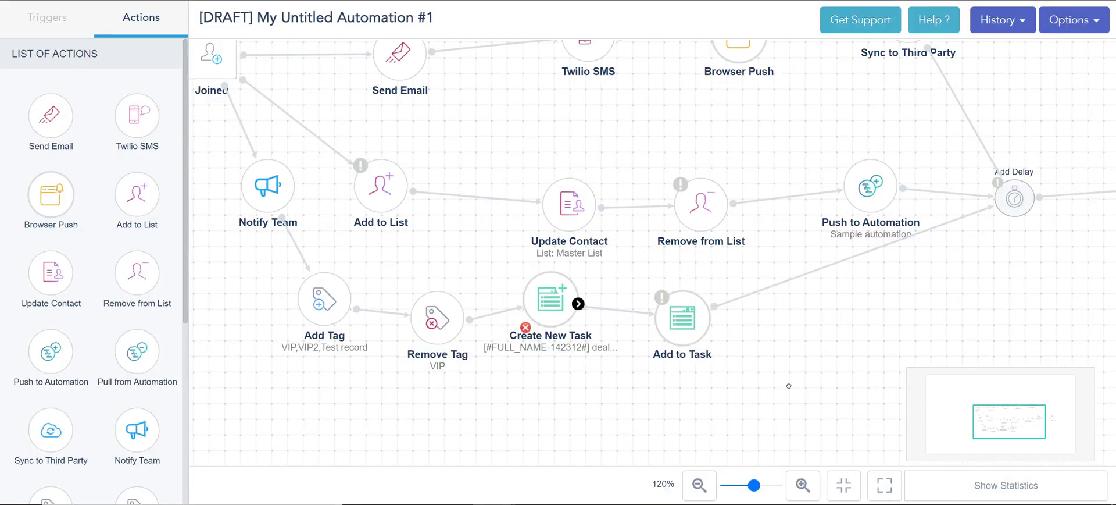
# Reopen the Create New Task step, check the description shortcodes without inserting any, and save again
pyautogui.click(563, 299)
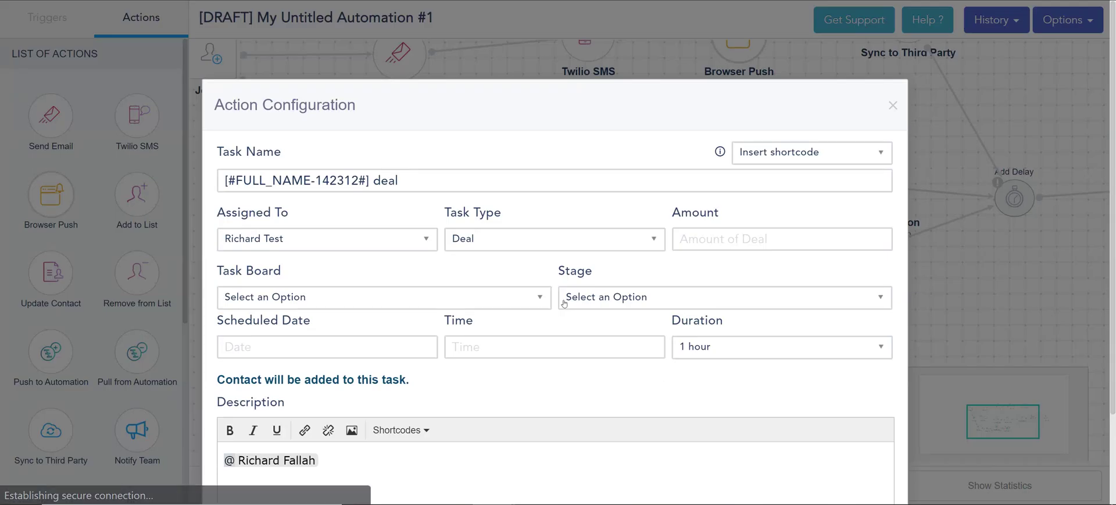
pyautogui.scroll(-2, 610, 420)
pyautogui.click(429, 338)
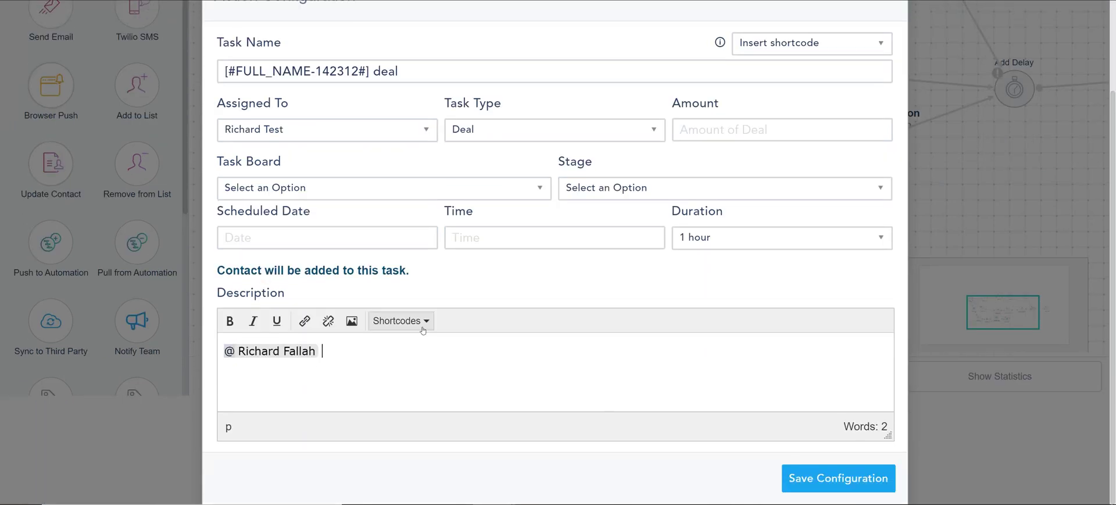
pyautogui.click(416, 321)
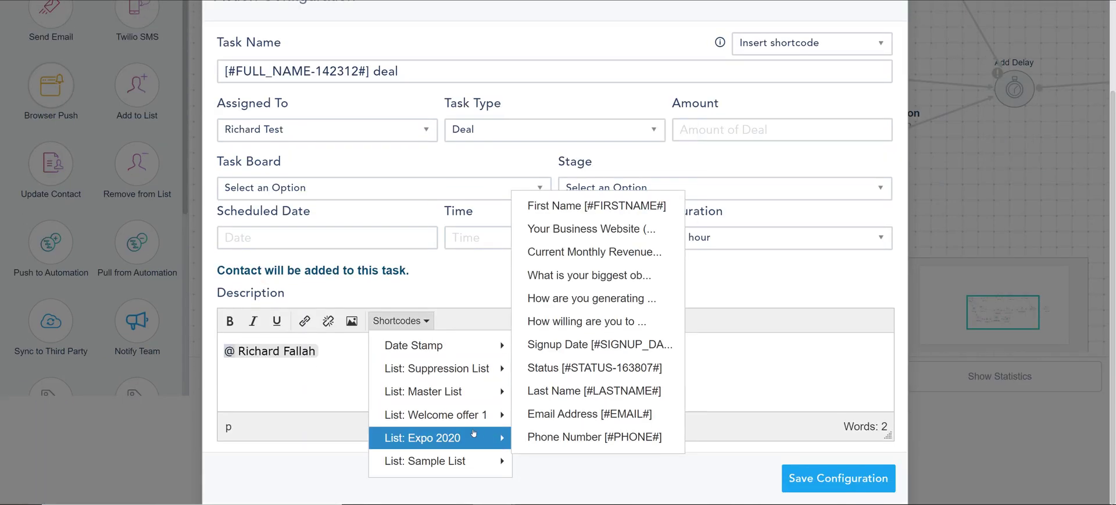
pyautogui.click(768, 398)
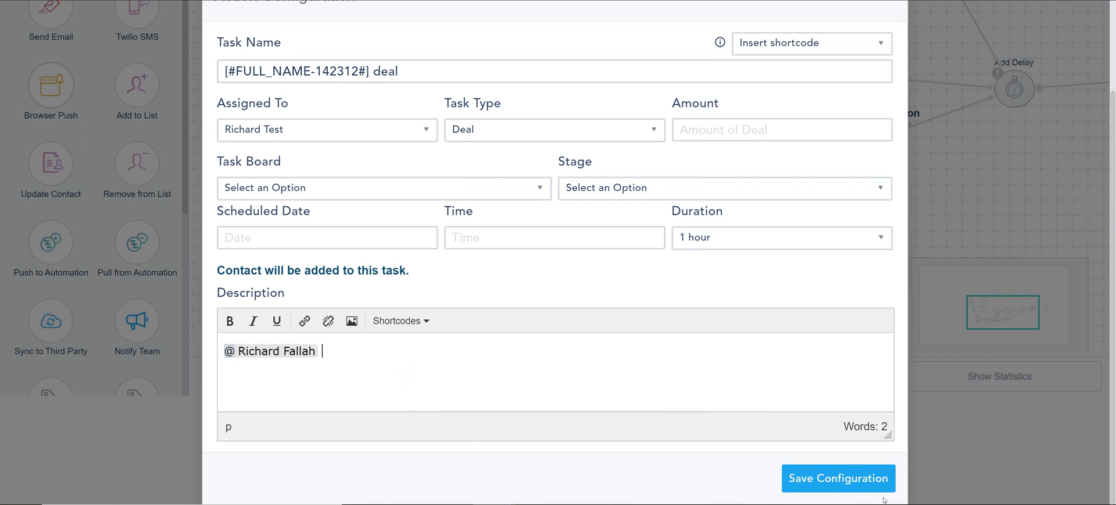
pyautogui.click(791, 470)
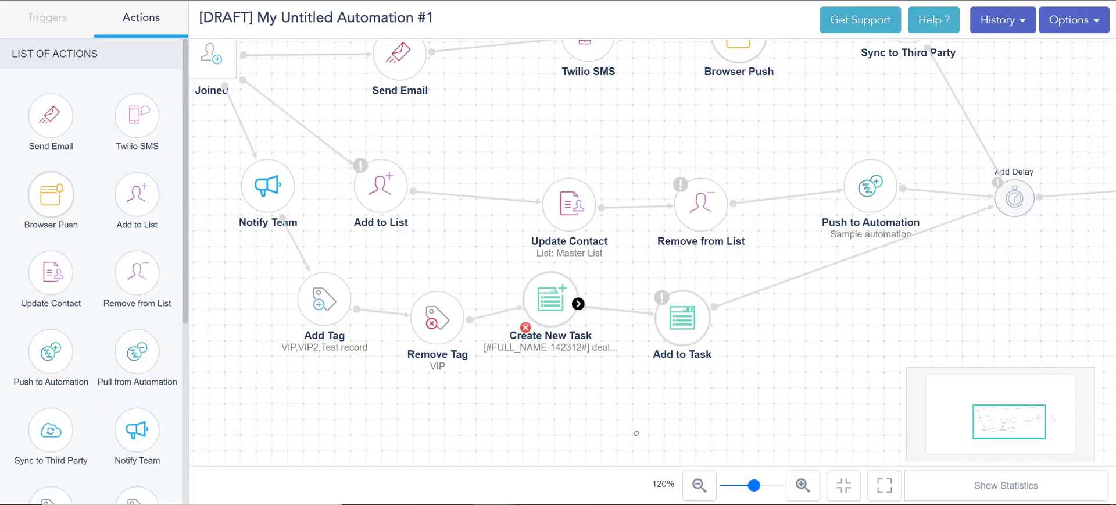
pyautogui.doubleClick(673, 324)
pyautogui.click(548, 187)
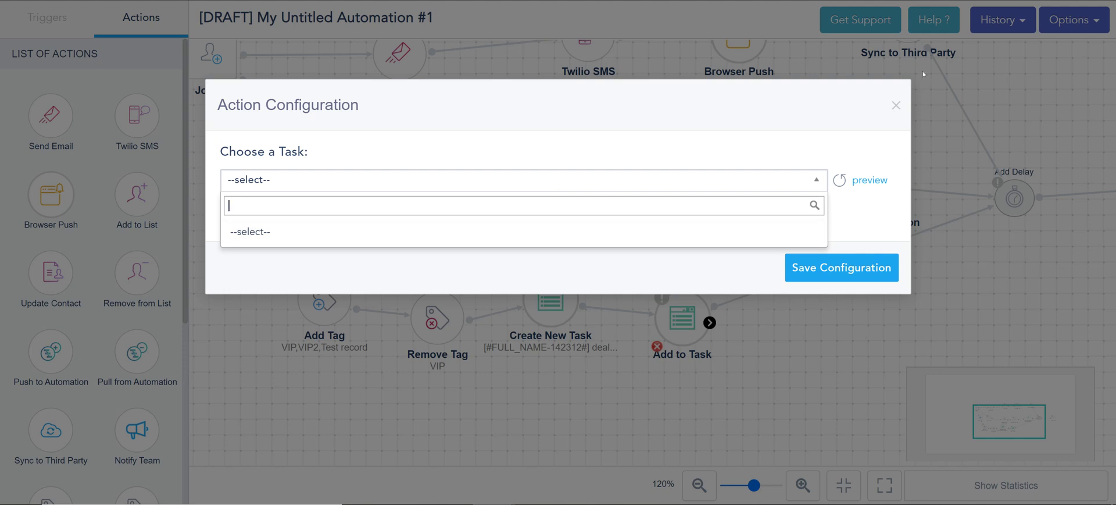
pyautogui.click(897, 104)
pyautogui.click(896, 104)
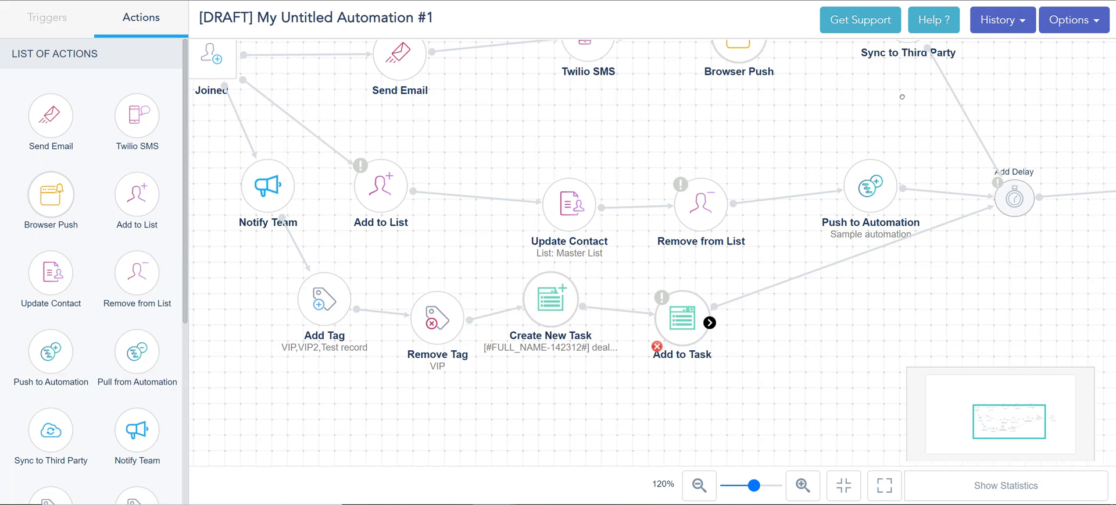
pyautogui.moveTo(856, 323); pyautogui.dragTo(481, 355)
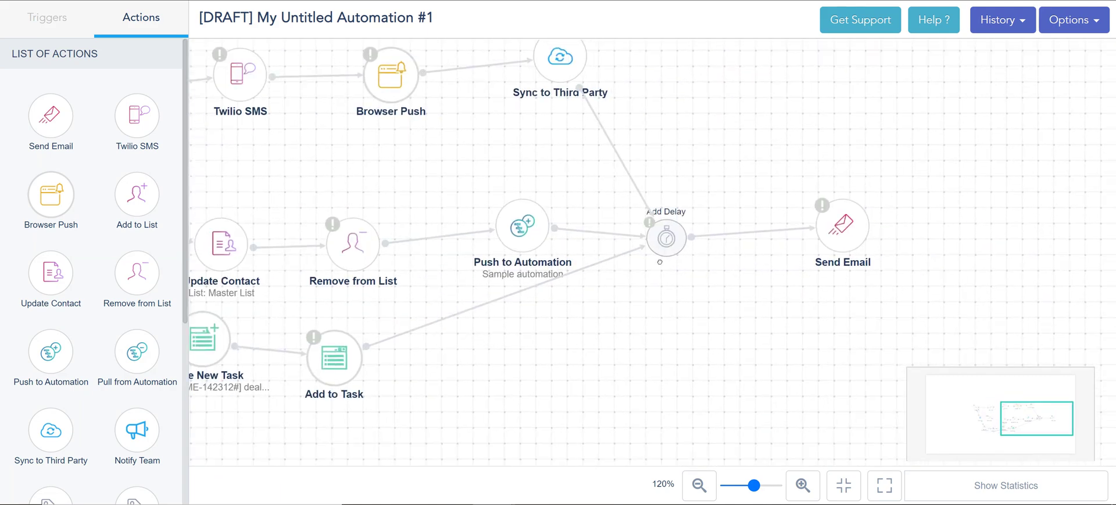
pyautogui.moveTo(783, 227)
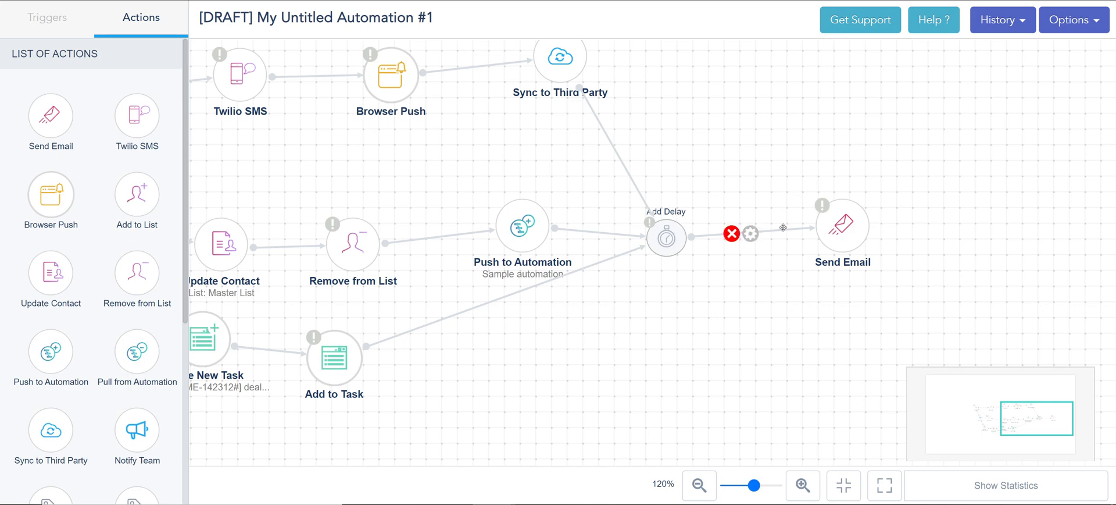